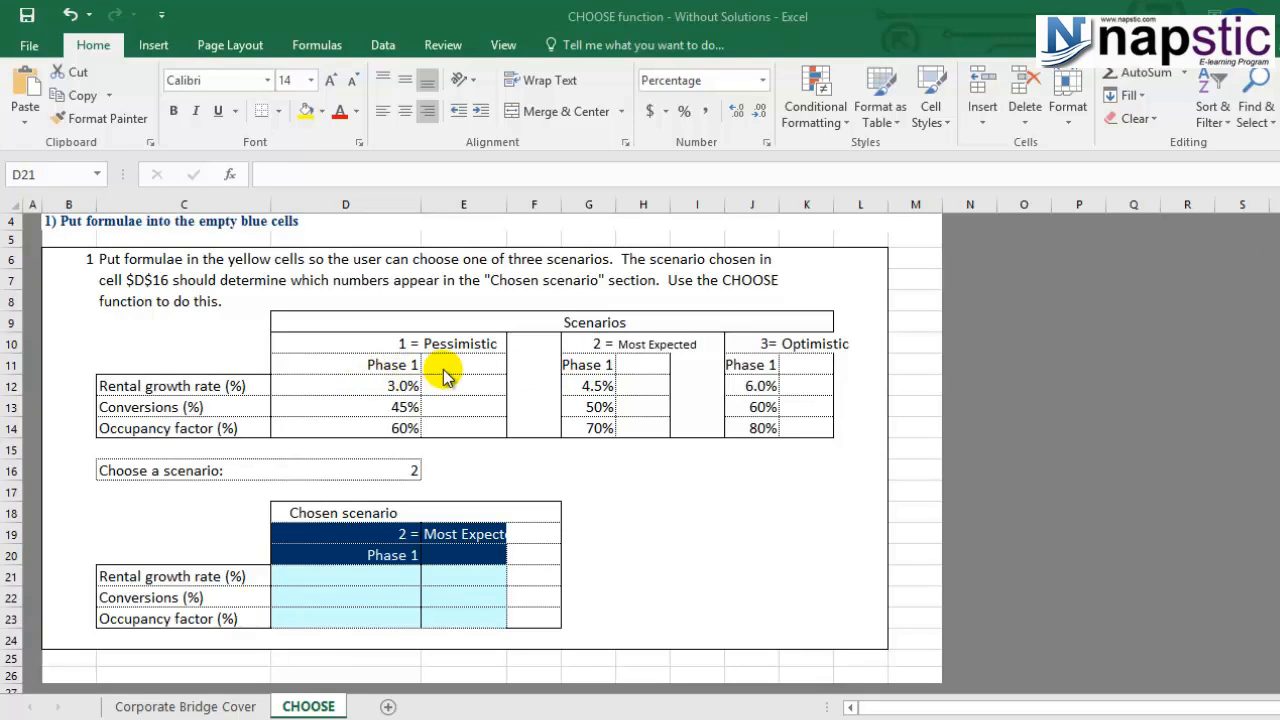
- Review the Pessimistic, Most Expected and Optimistic growth and occupancy inputs in D12:J14
click(336, 388)
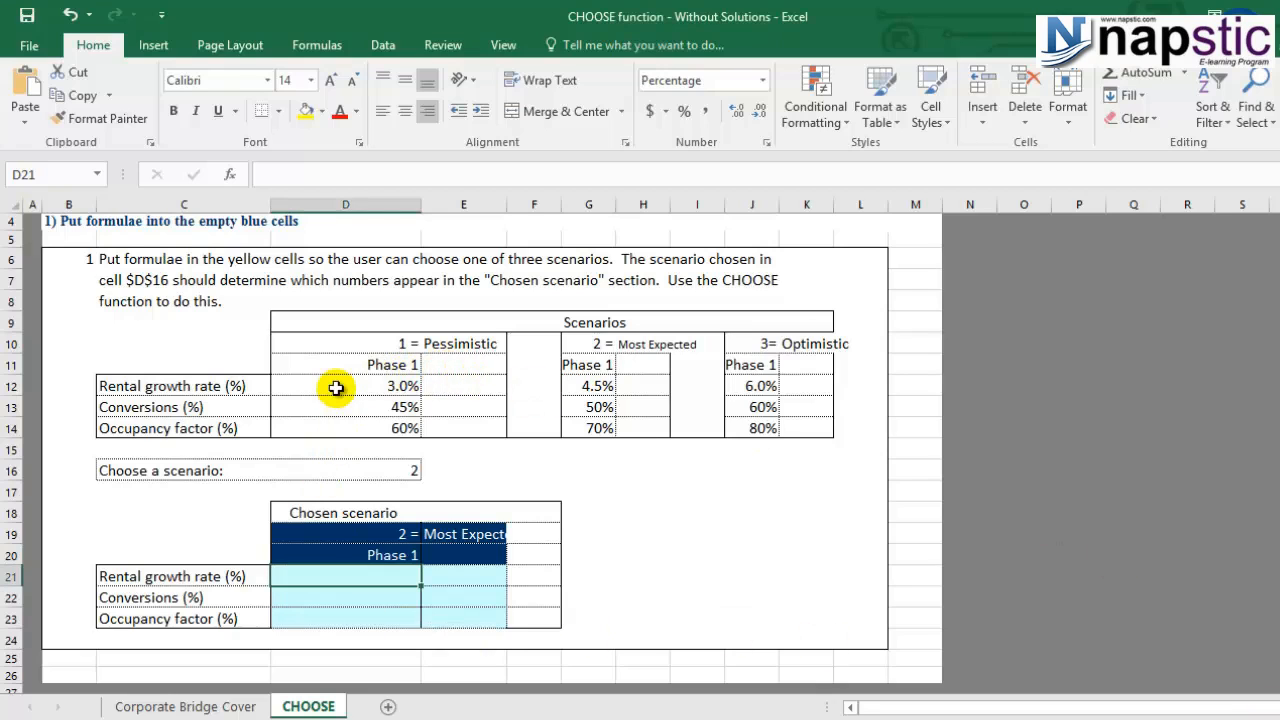
click(336, 388)
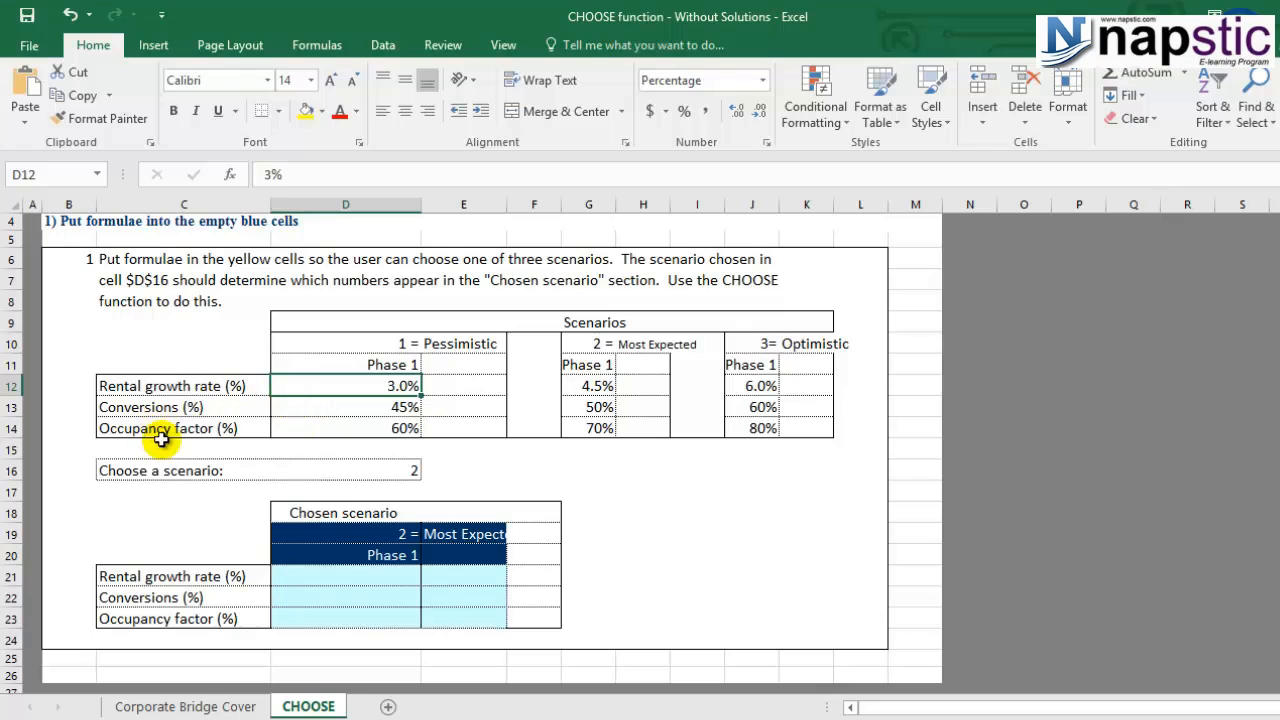
click(320, 432)
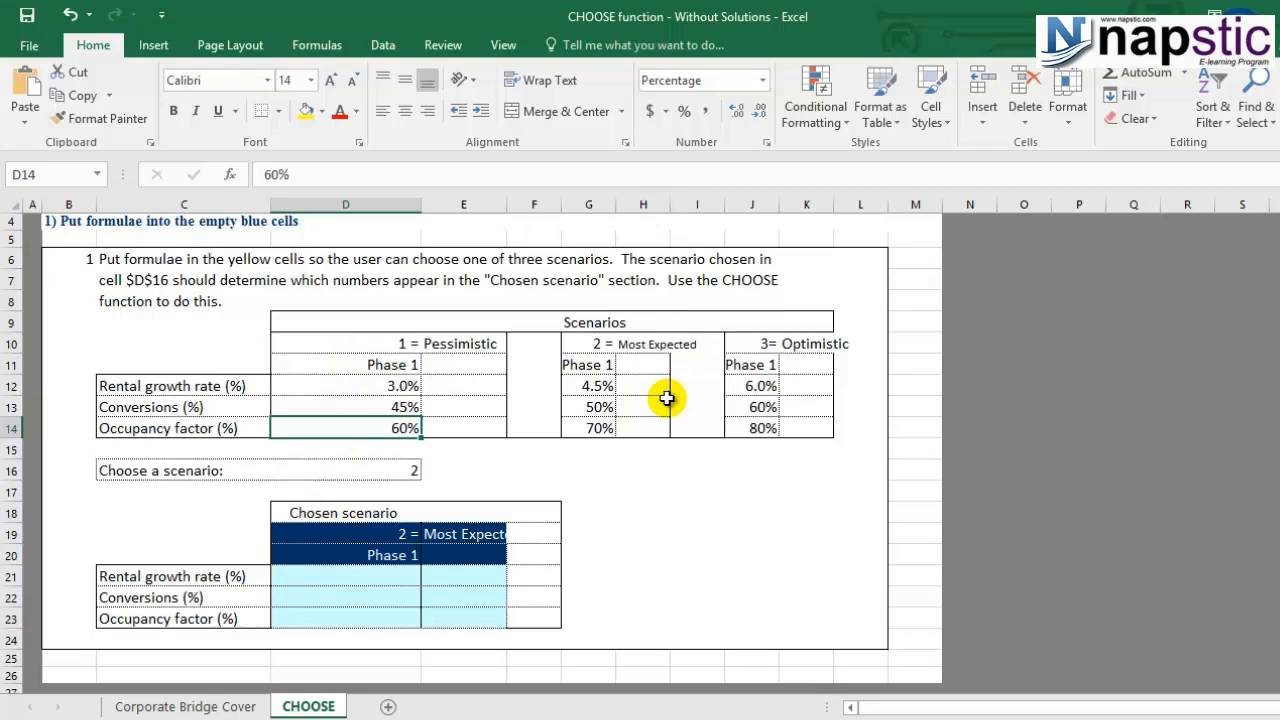
click(405, 388)
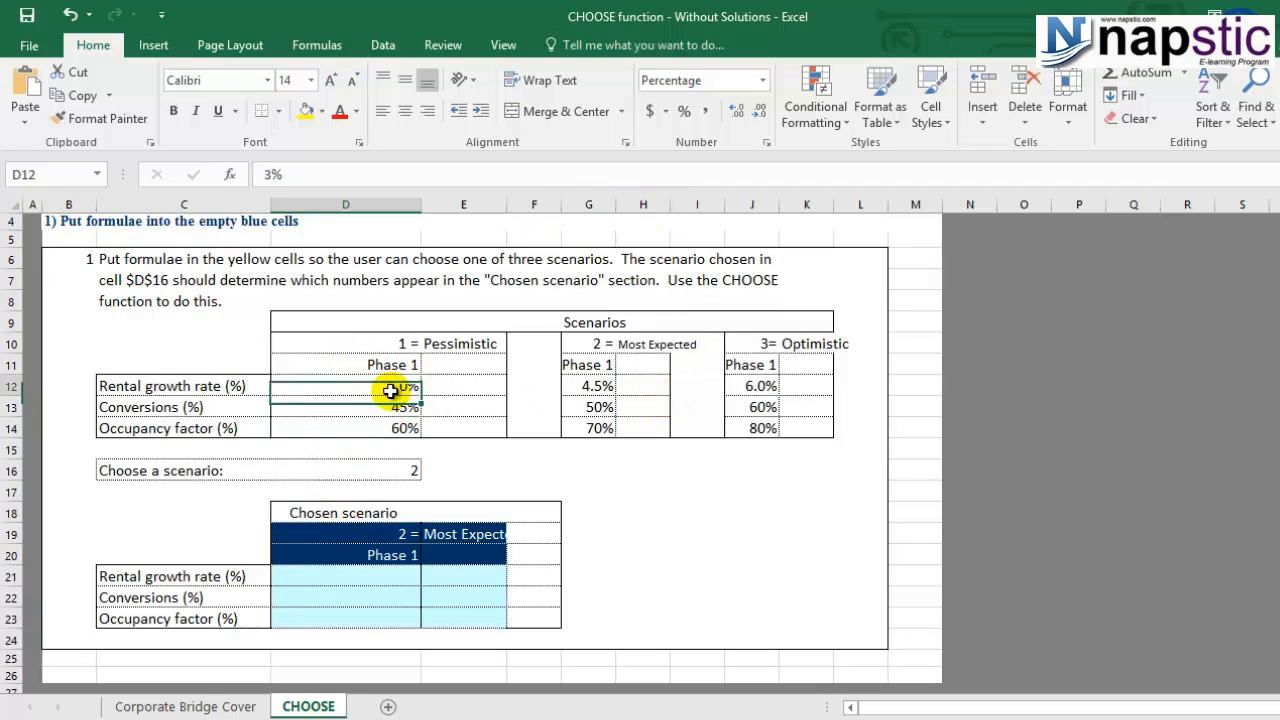
click(585, 384)
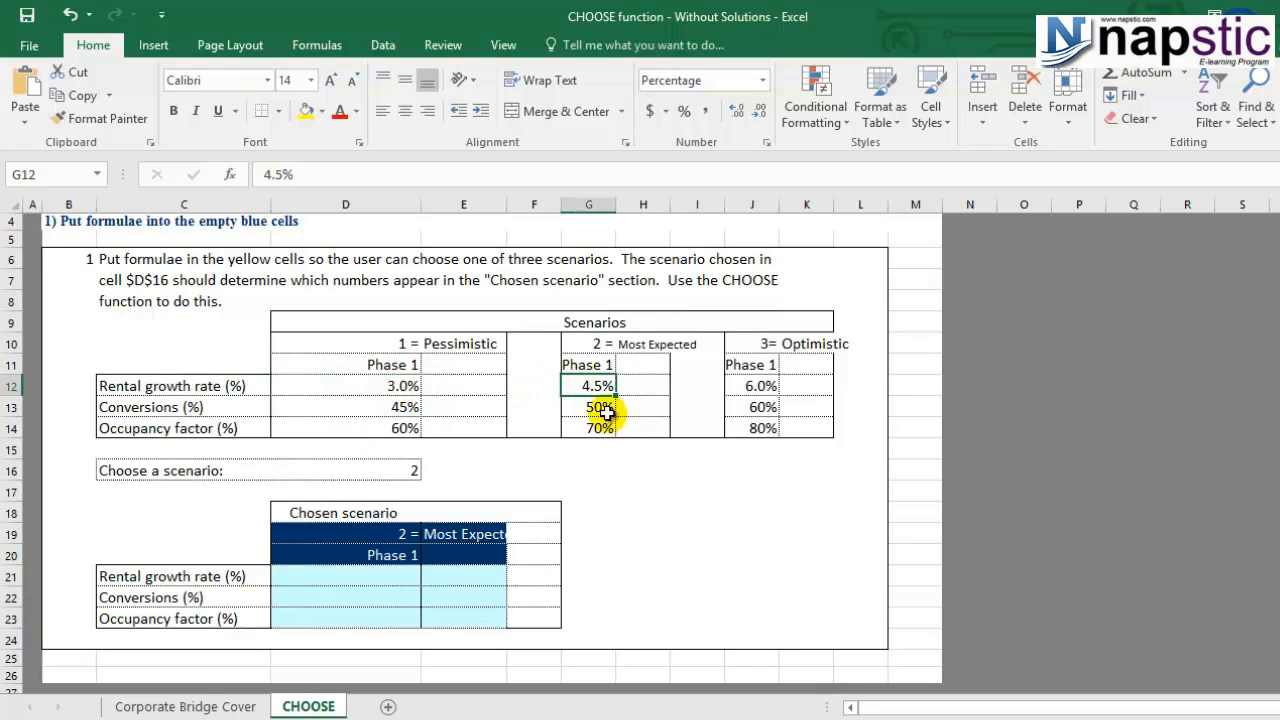
click(602, 407)
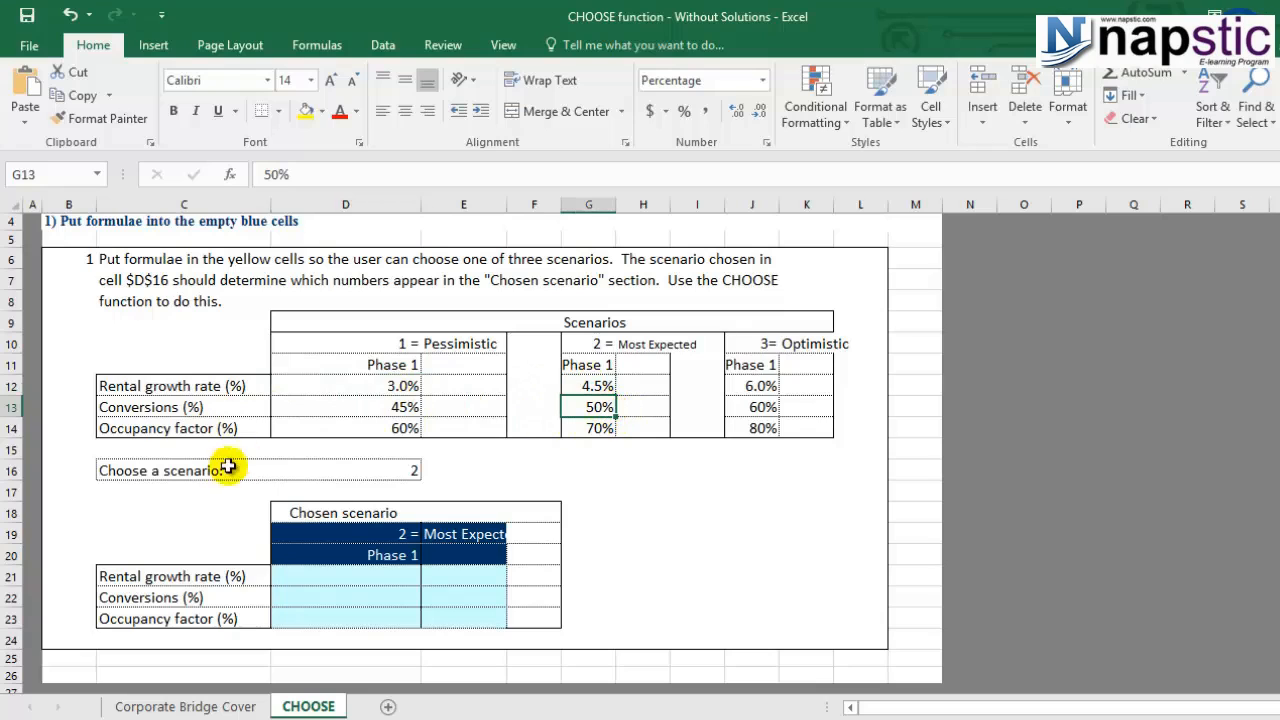
click(582, 430)
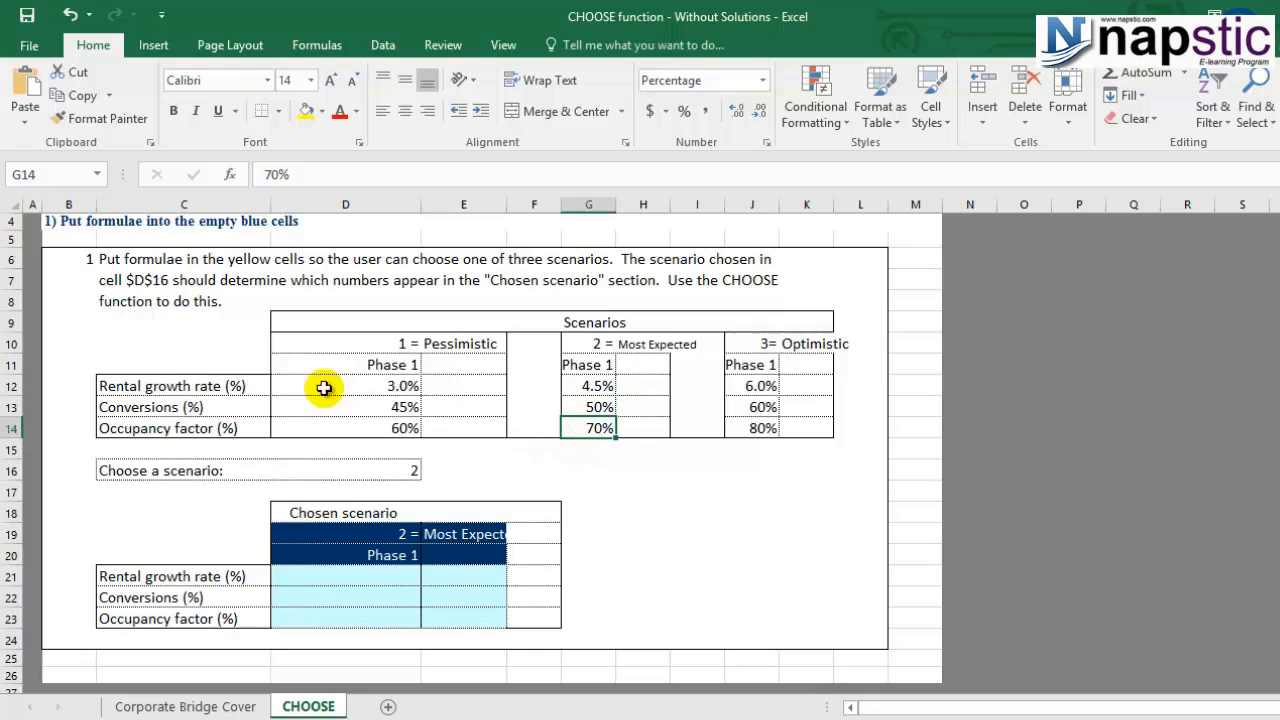
click(745, 388)
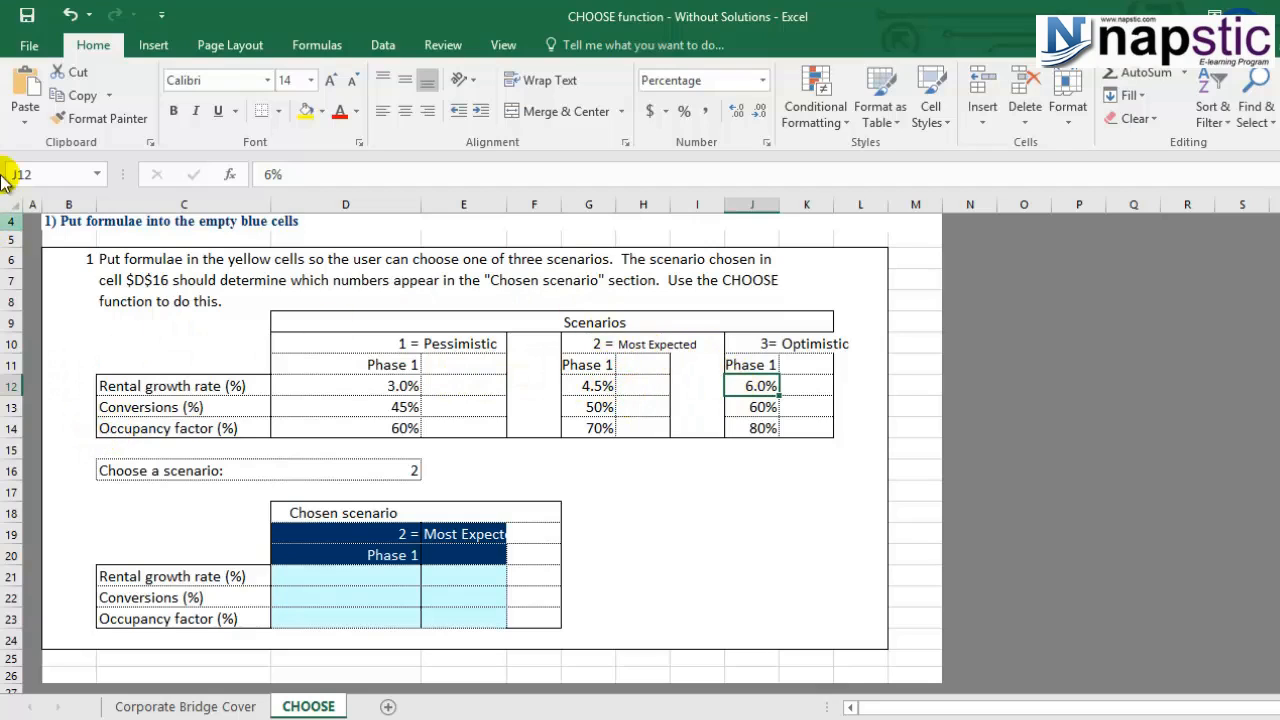
click(752, 432)
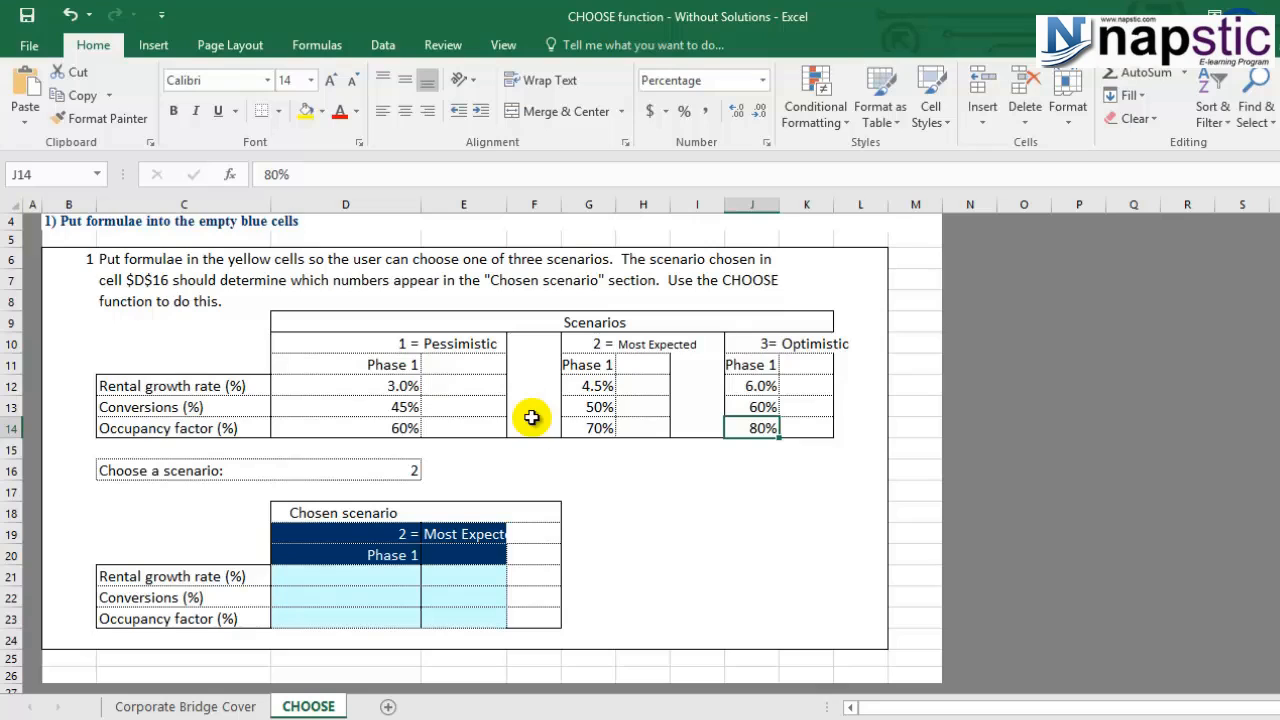
click(688, 512)
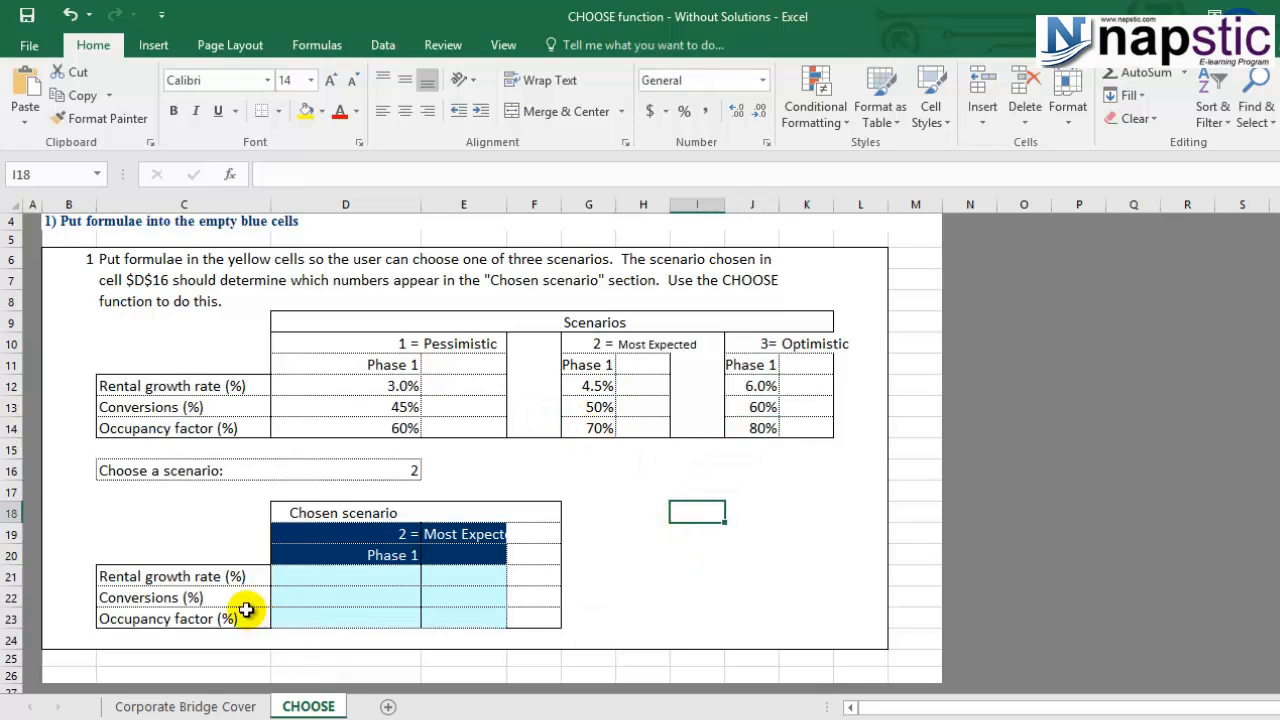
- Select the row labels C21:C23, then begin a =CHOOSE formula in D21
drag(226, 577, 229, 617)
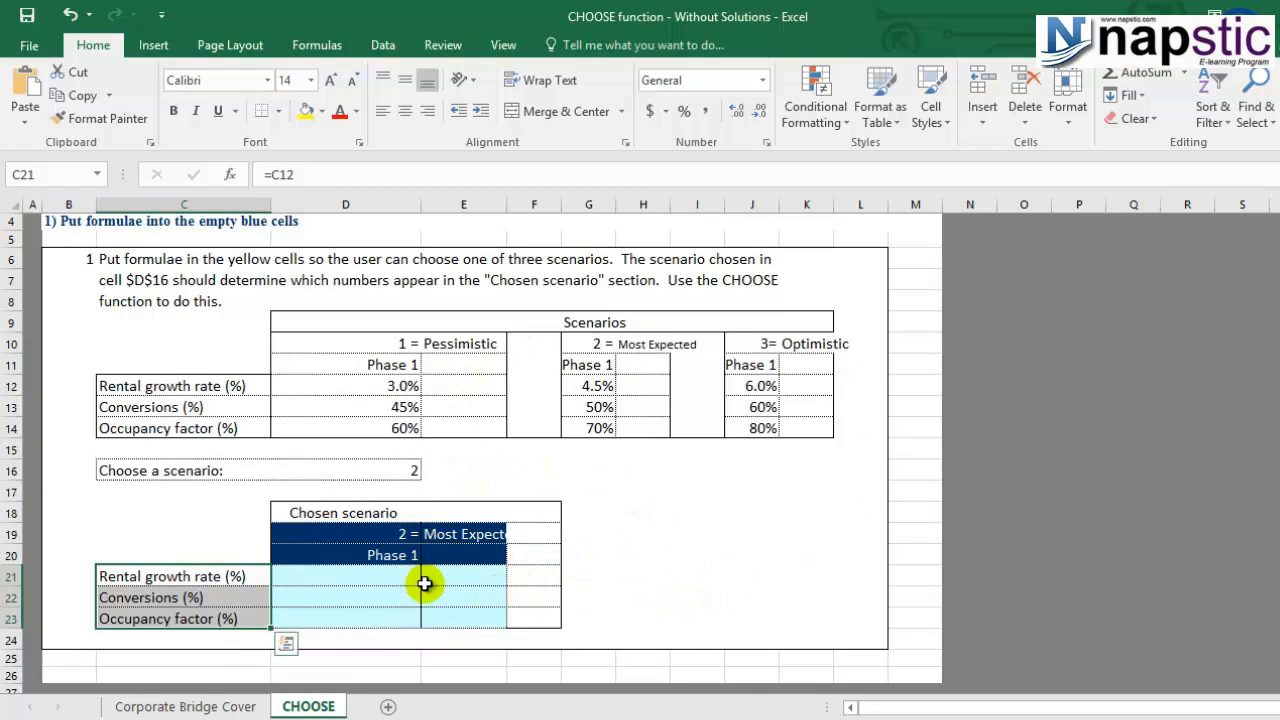
click(368, 582)
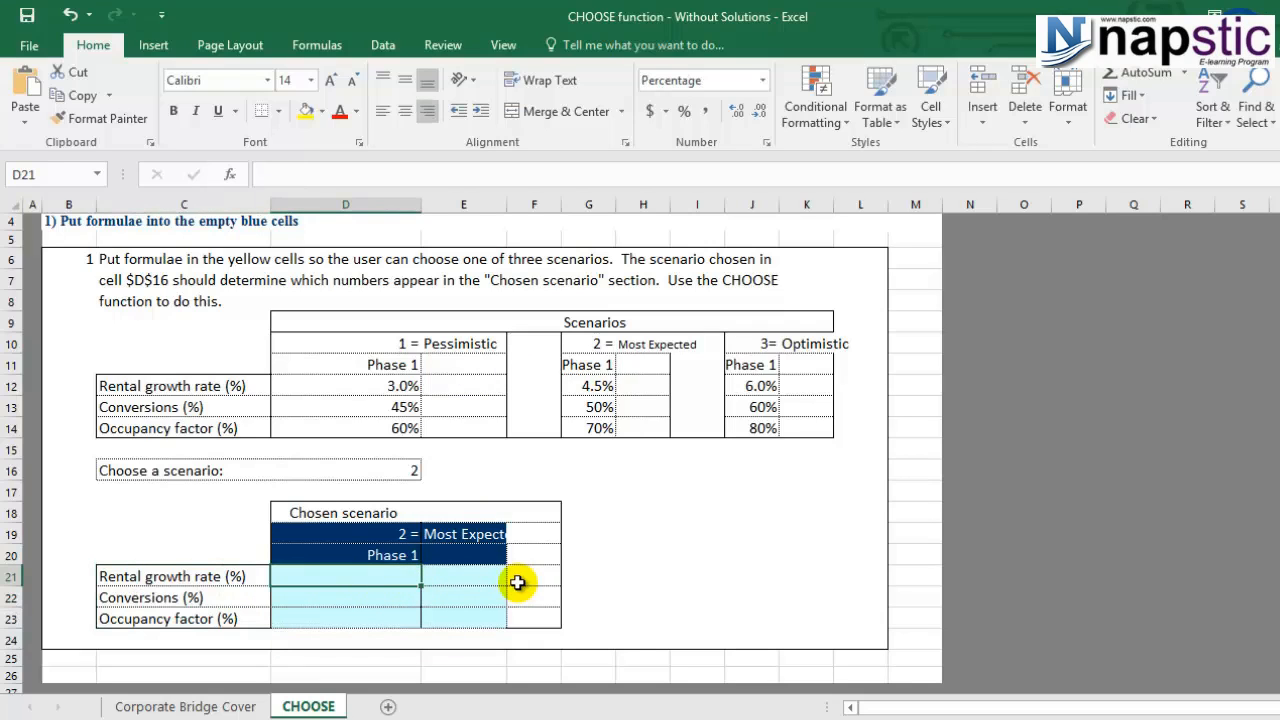
text(=choos)
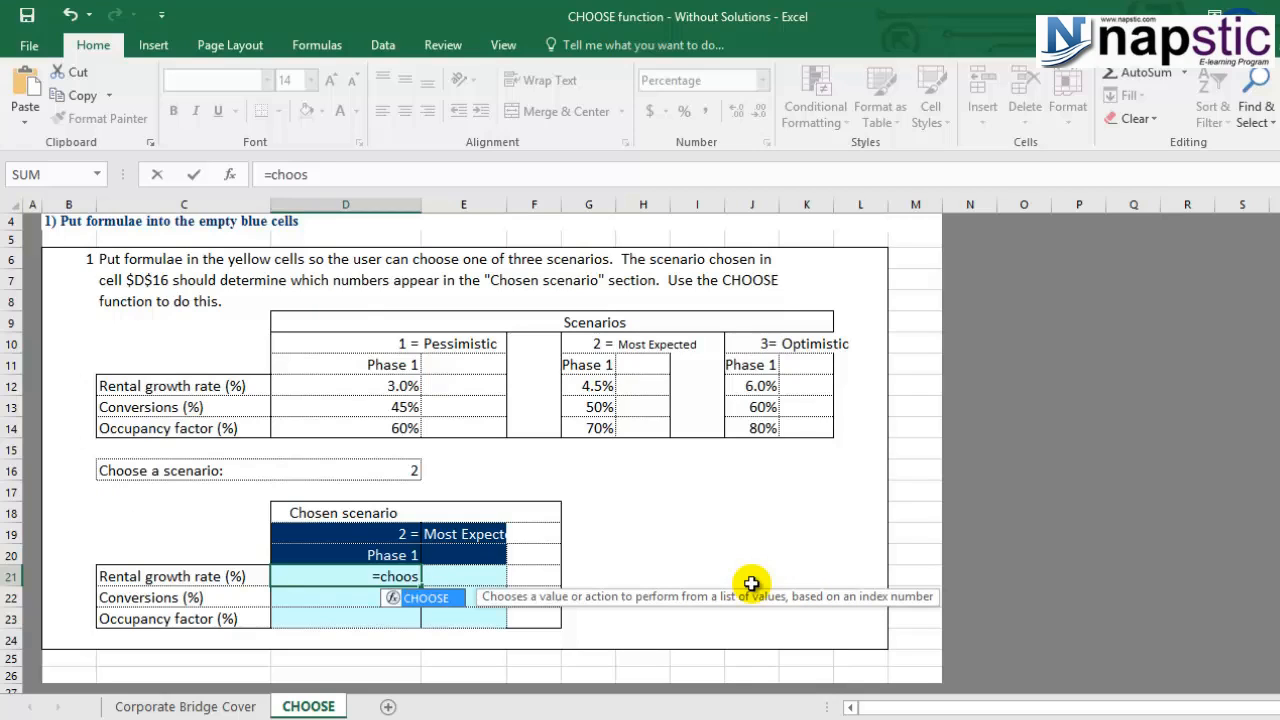
- Cancel the D21 entry and try scenario values 2, 3 and blank in D16
key(BackSpace)
key(BackSpace)
key(BackSpace)
key(BackSpace)
key(BackSpace)
key(BackSpace)
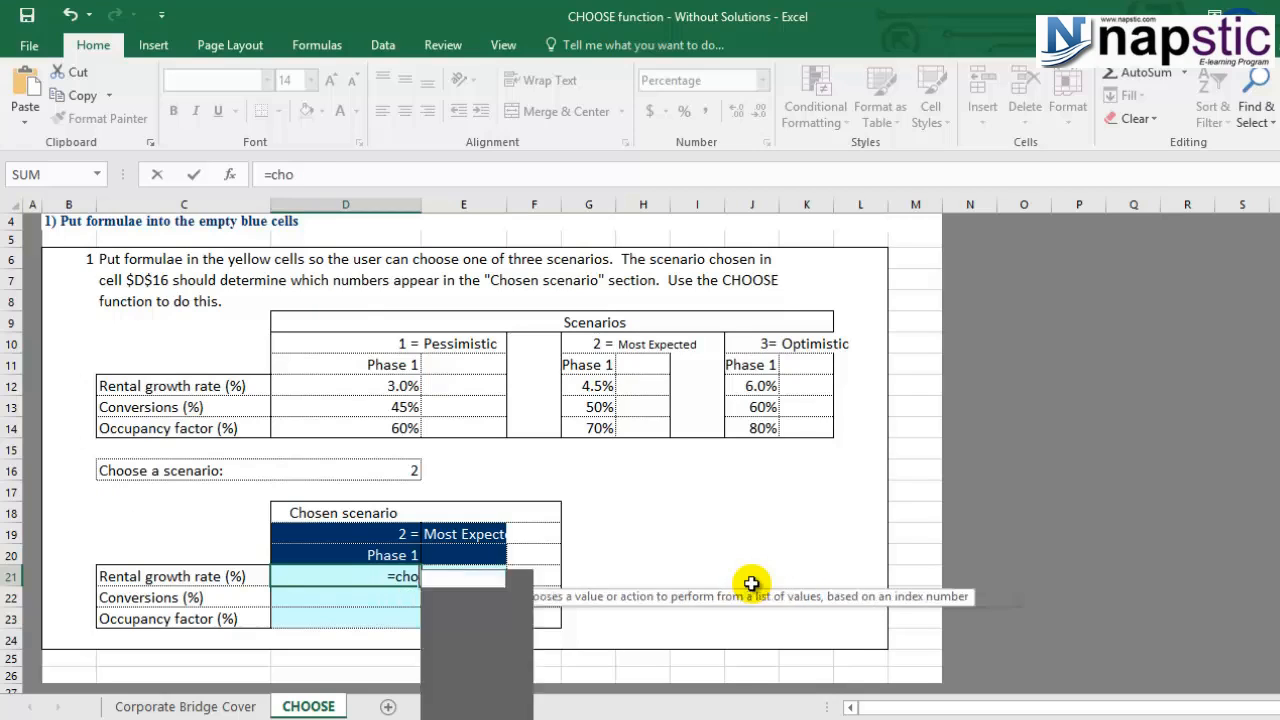
key(Escape)
click(397, 472)
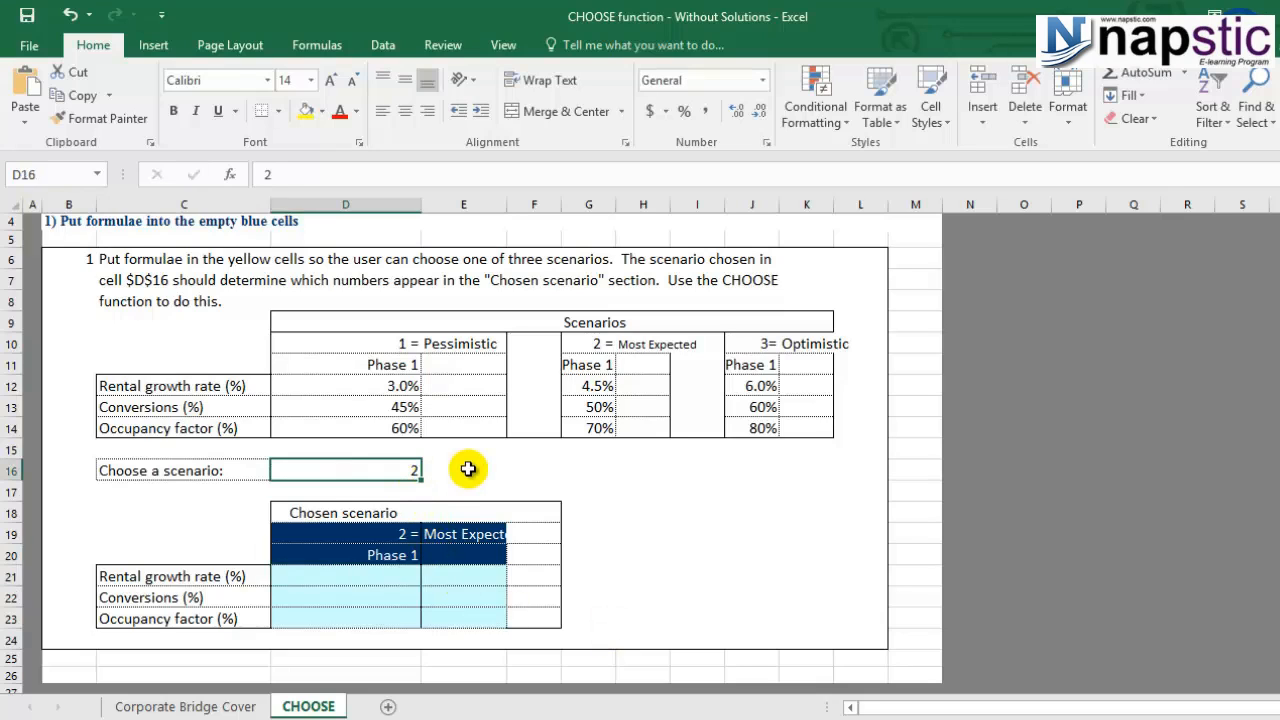
text(1)
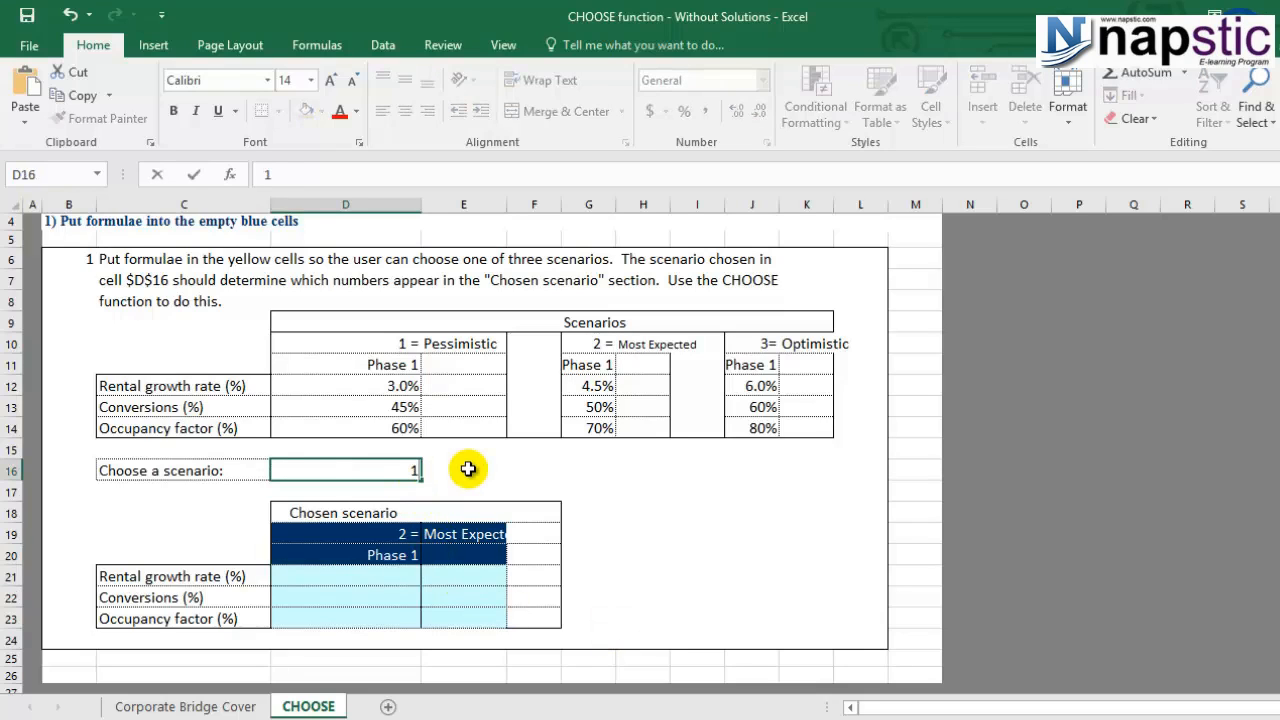
text(2)
key(BackSpace)
key(BackSpace)
text(2)
key(BackSpace)
text(3)
key(BackSpace)
key(ctrl+Return)
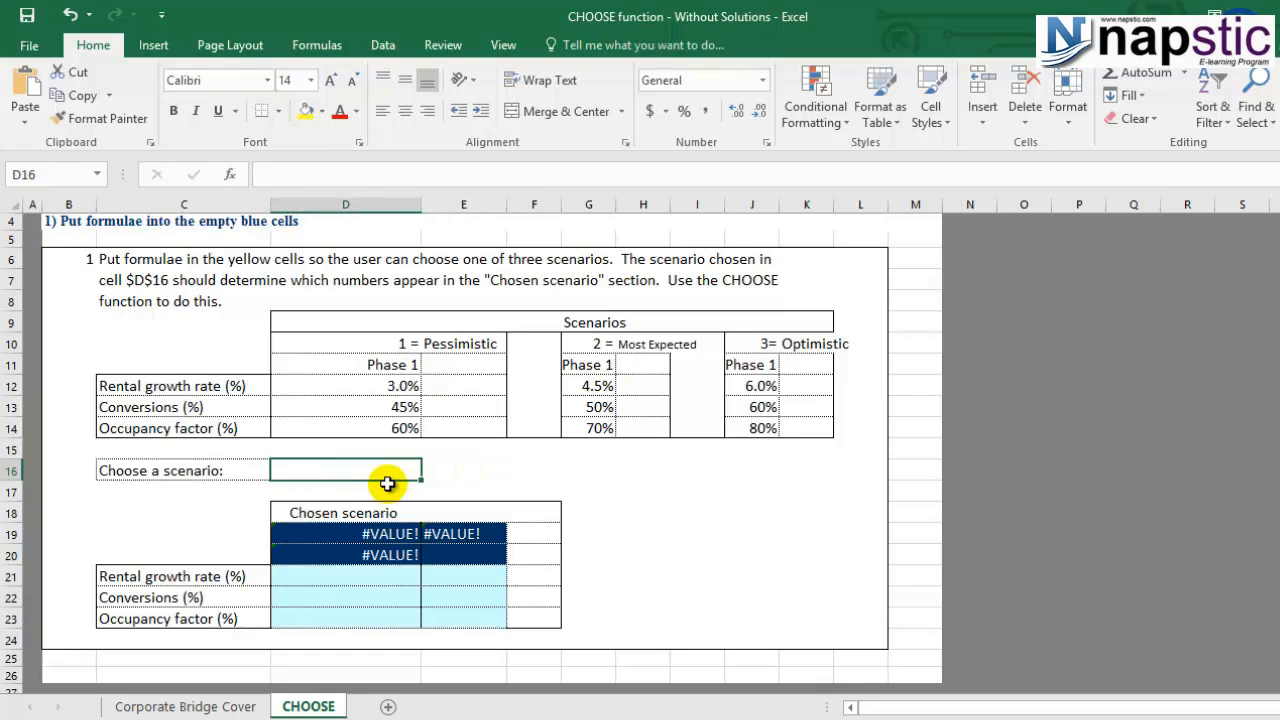
- Enter 1 in D16 so the Chosen scenario header reads 1 = Pessimistic
text(1)
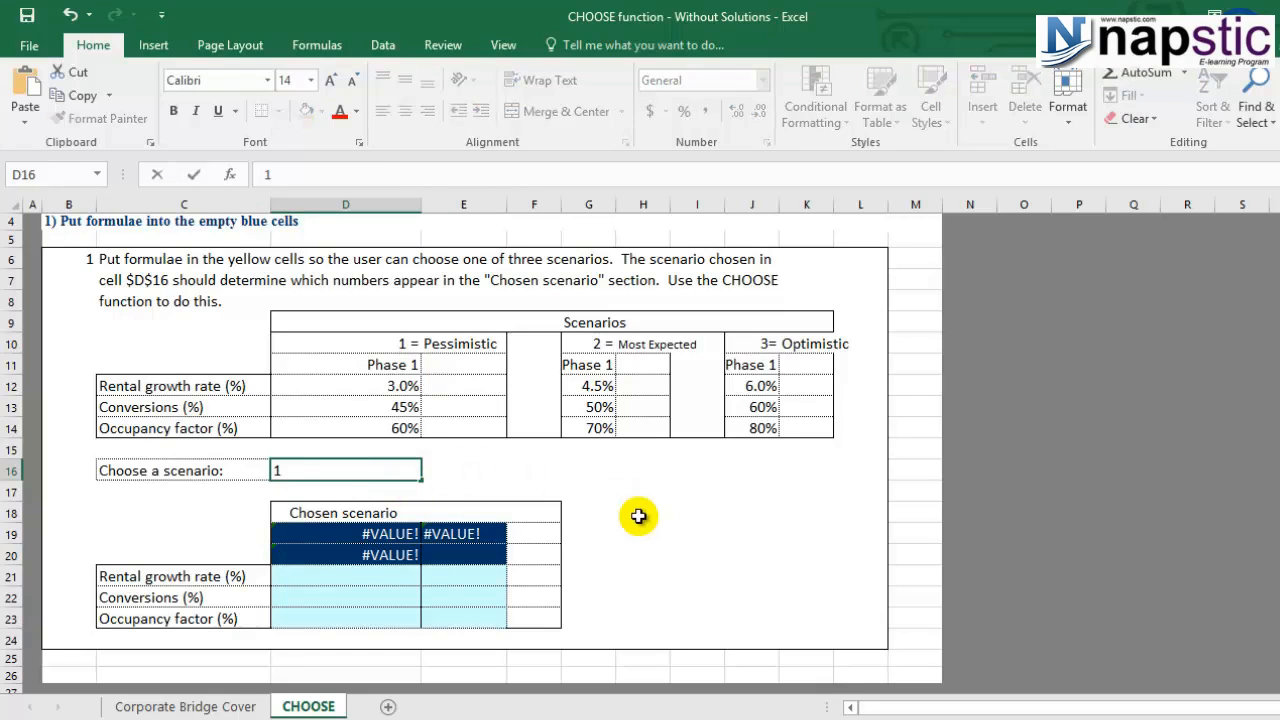
click(636, 514)
click(377, 555)
click(375, 588)
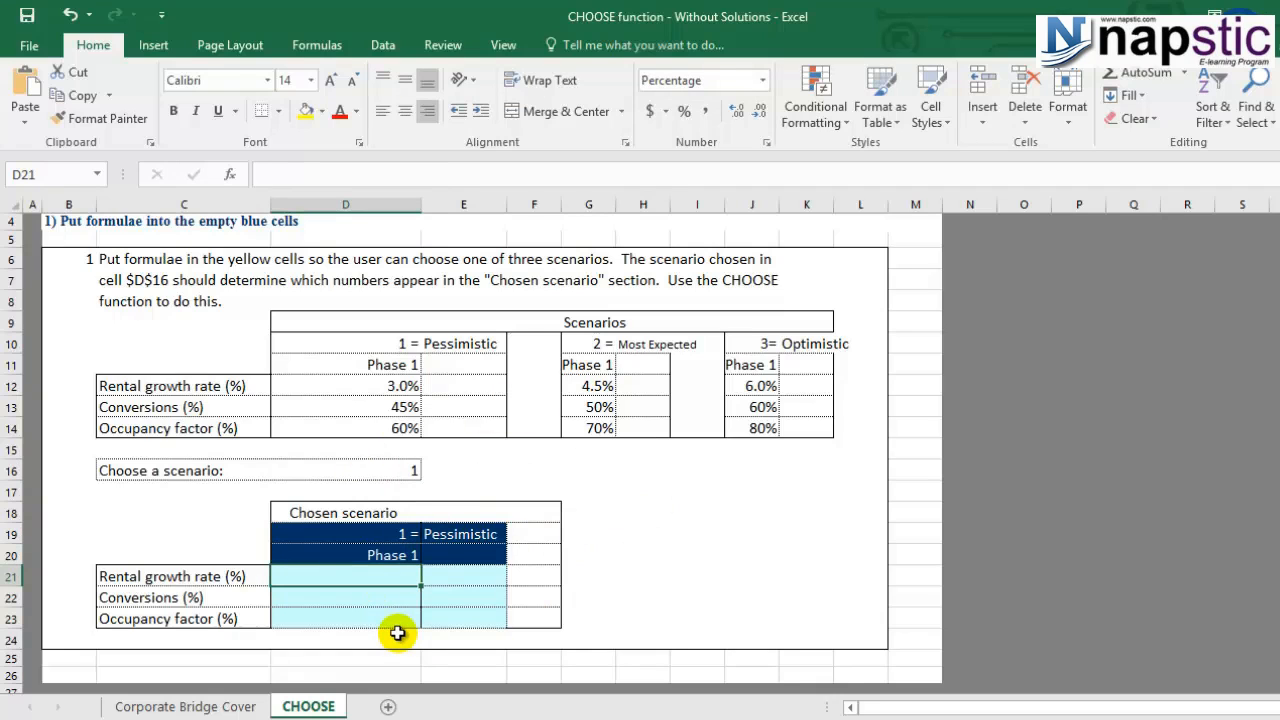
- Enter =CHOOSE(D16,D12,G12,J12) in D21, showing the 3.0% Pessimistic growth rate
text(=choo)
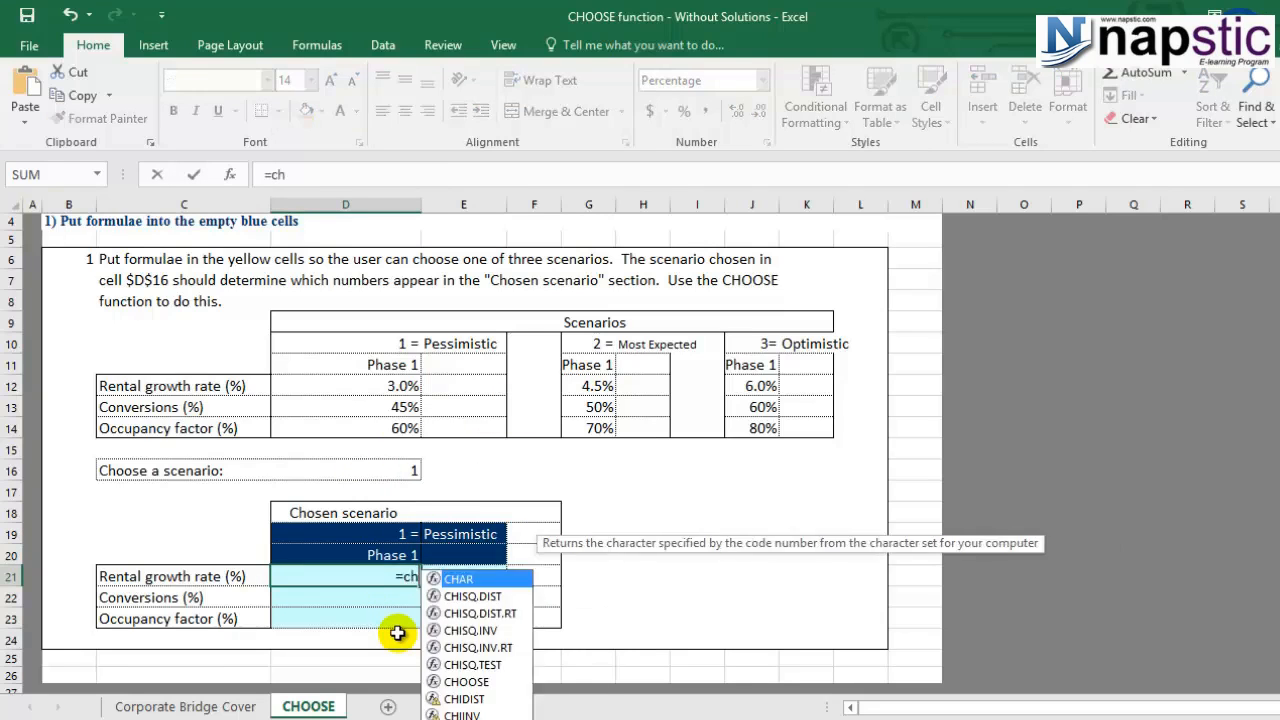
double_click(440, 598)
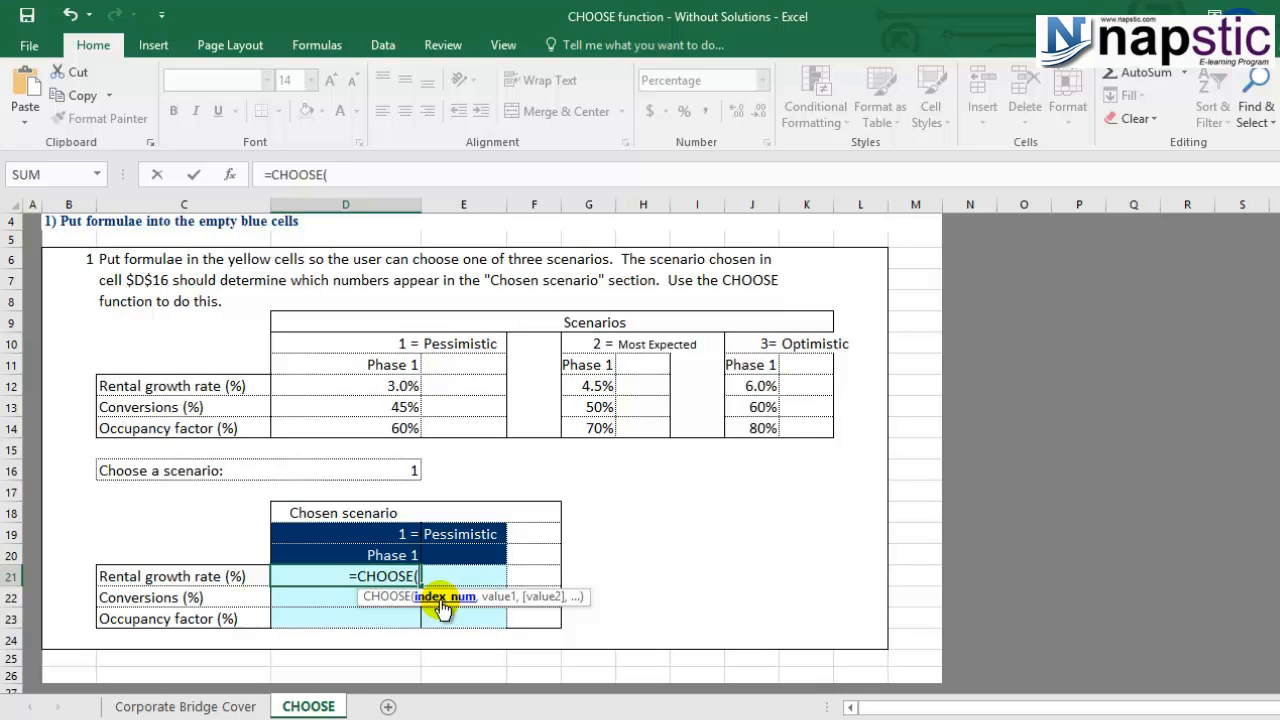
click(386, 469)
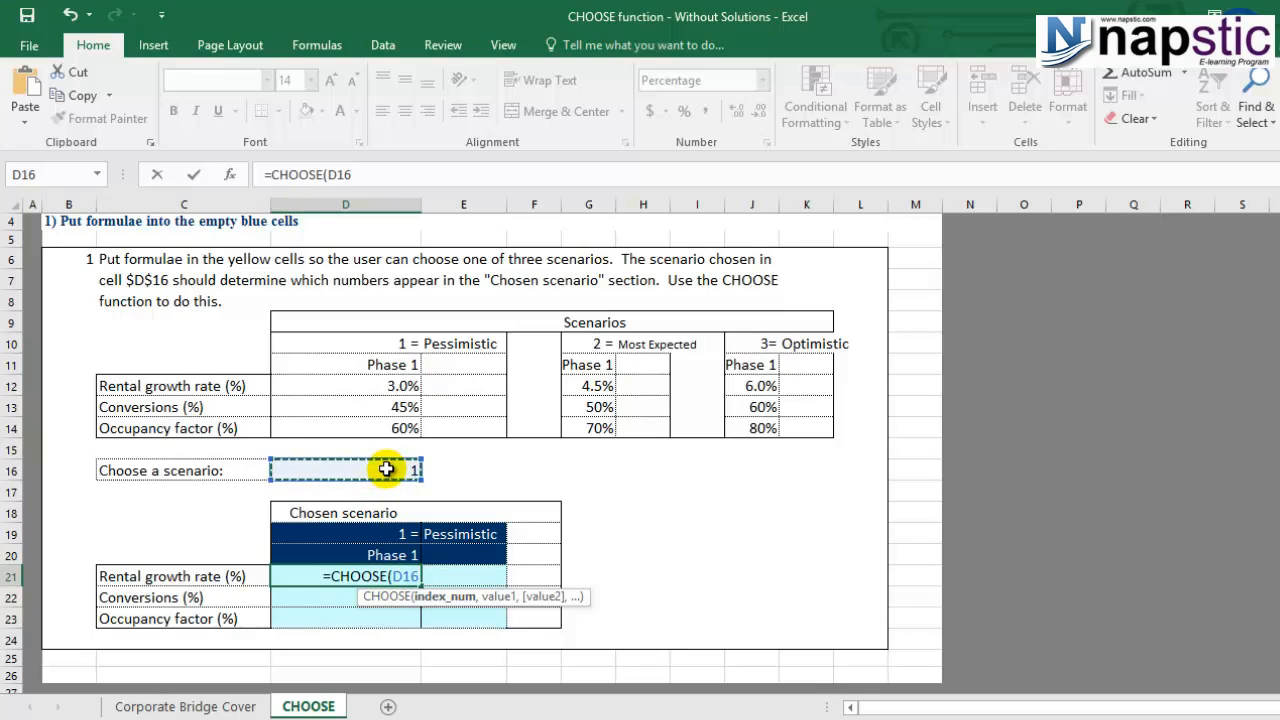
text(,)
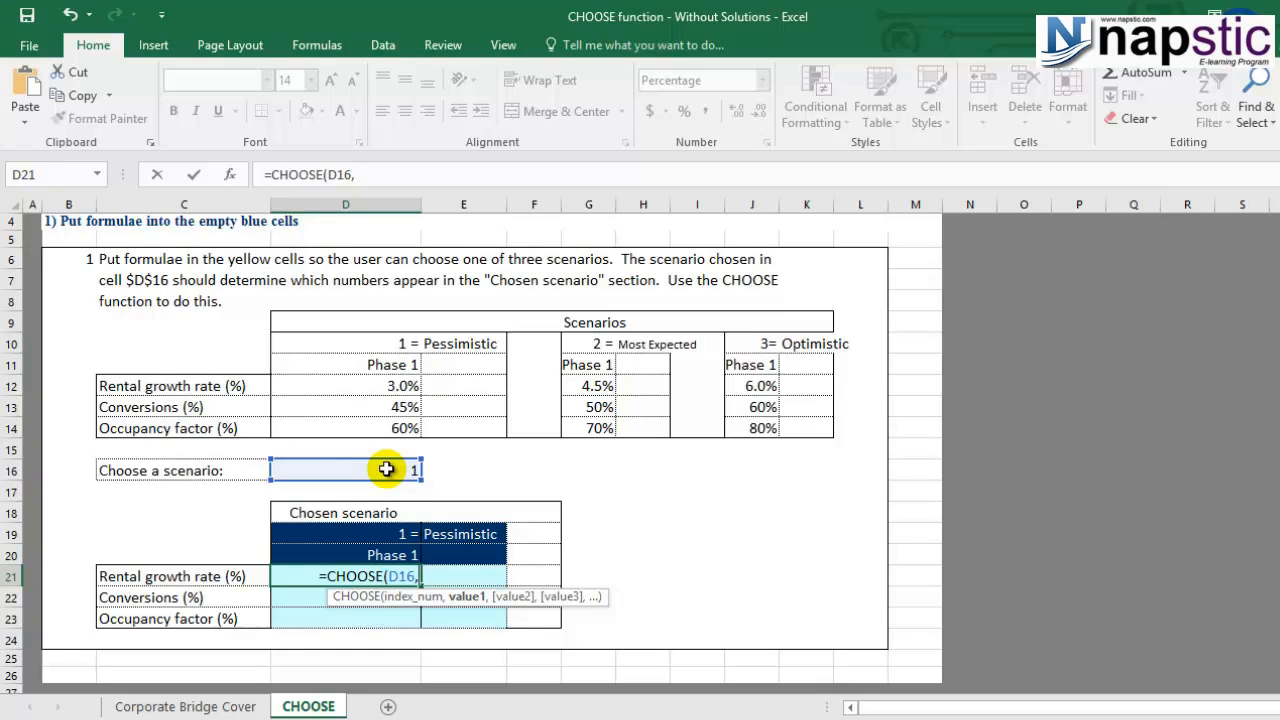
click(392, 385)
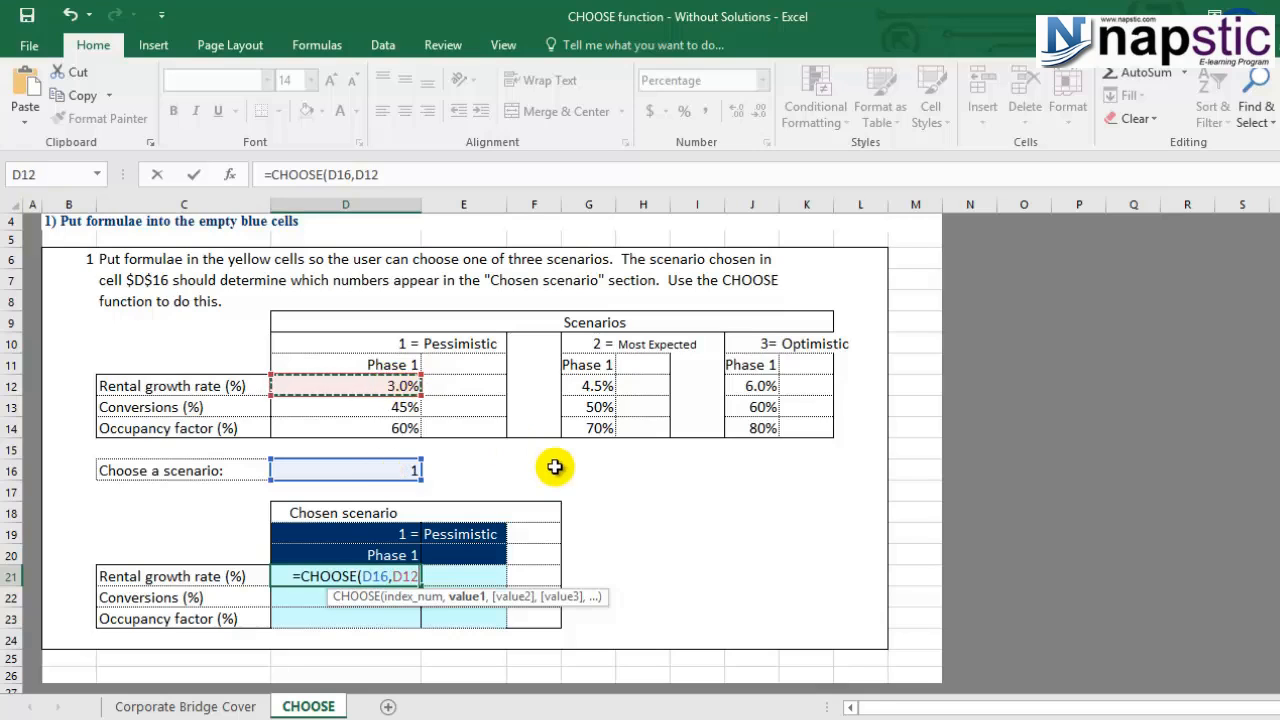
text(,)
click(596, 386)
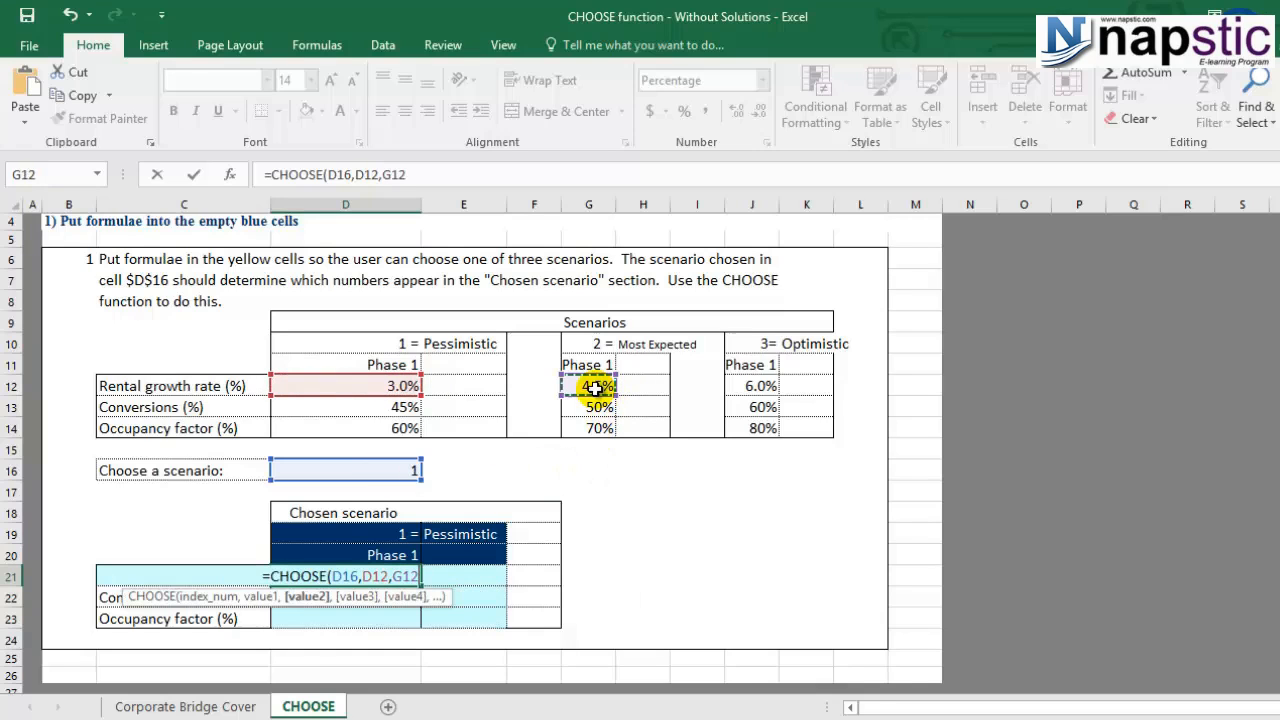
text(,)
click(764, 387)
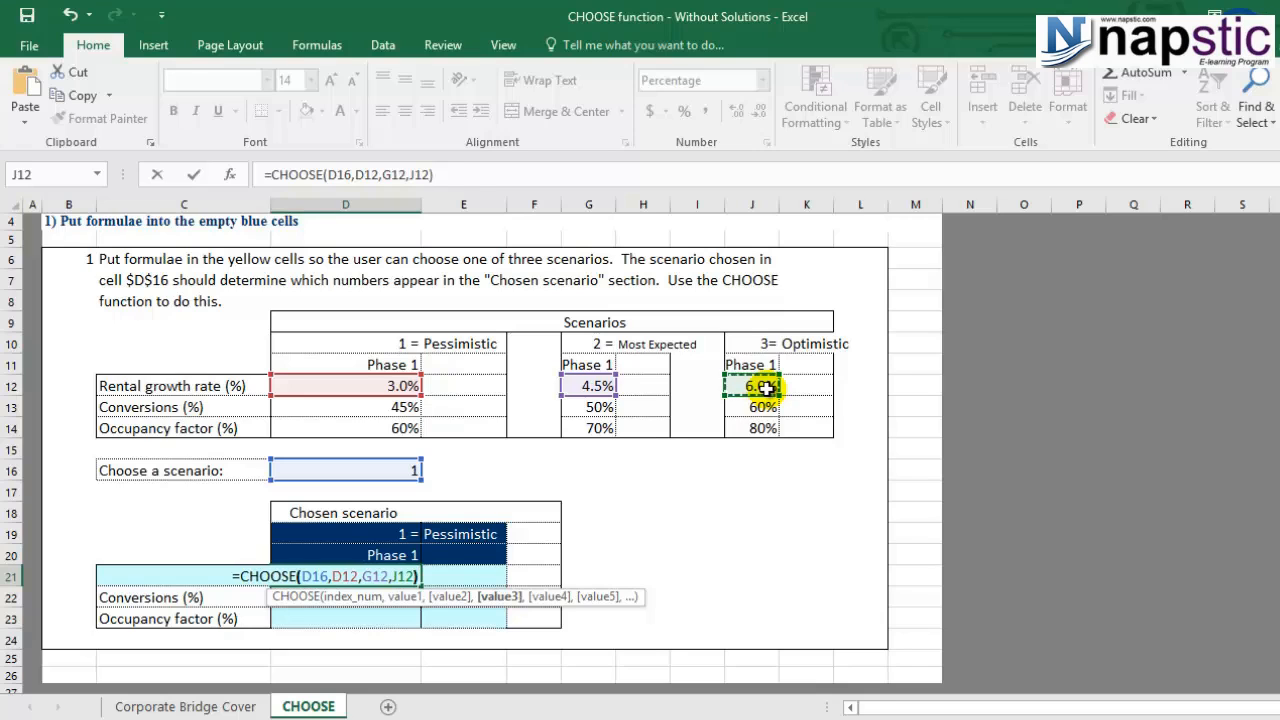
text())
key(Return)
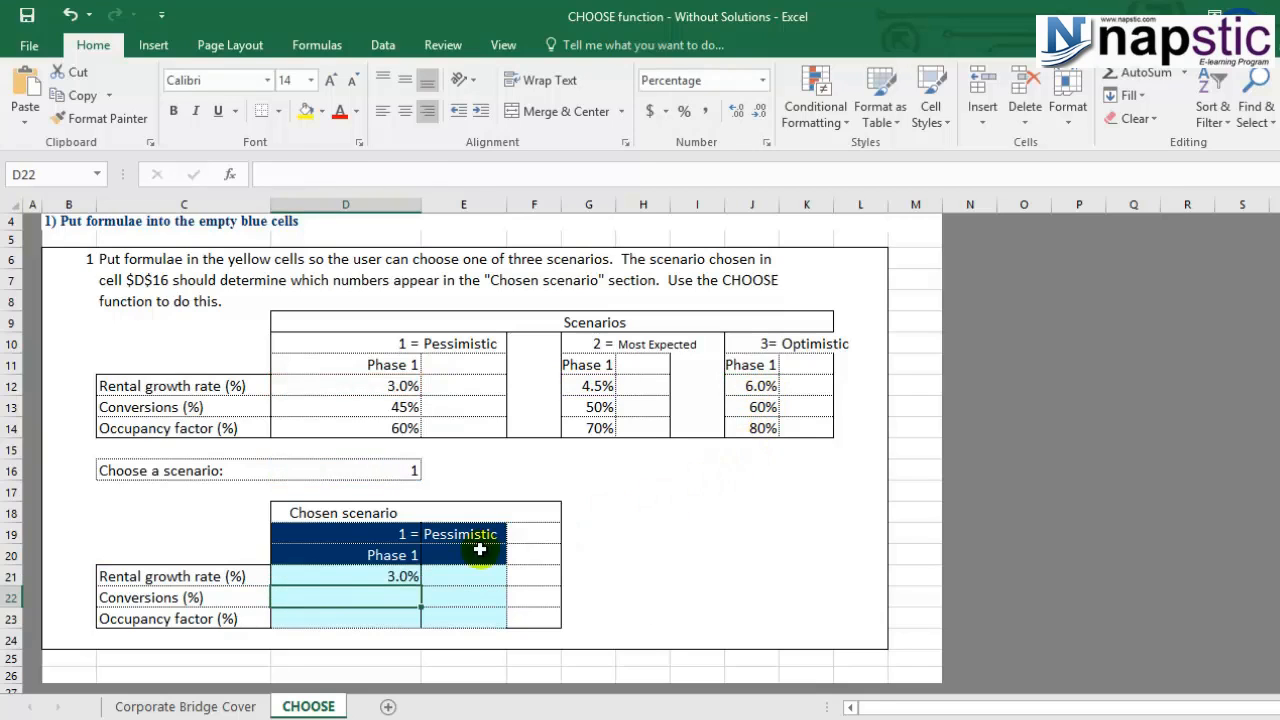
click(394, 577)
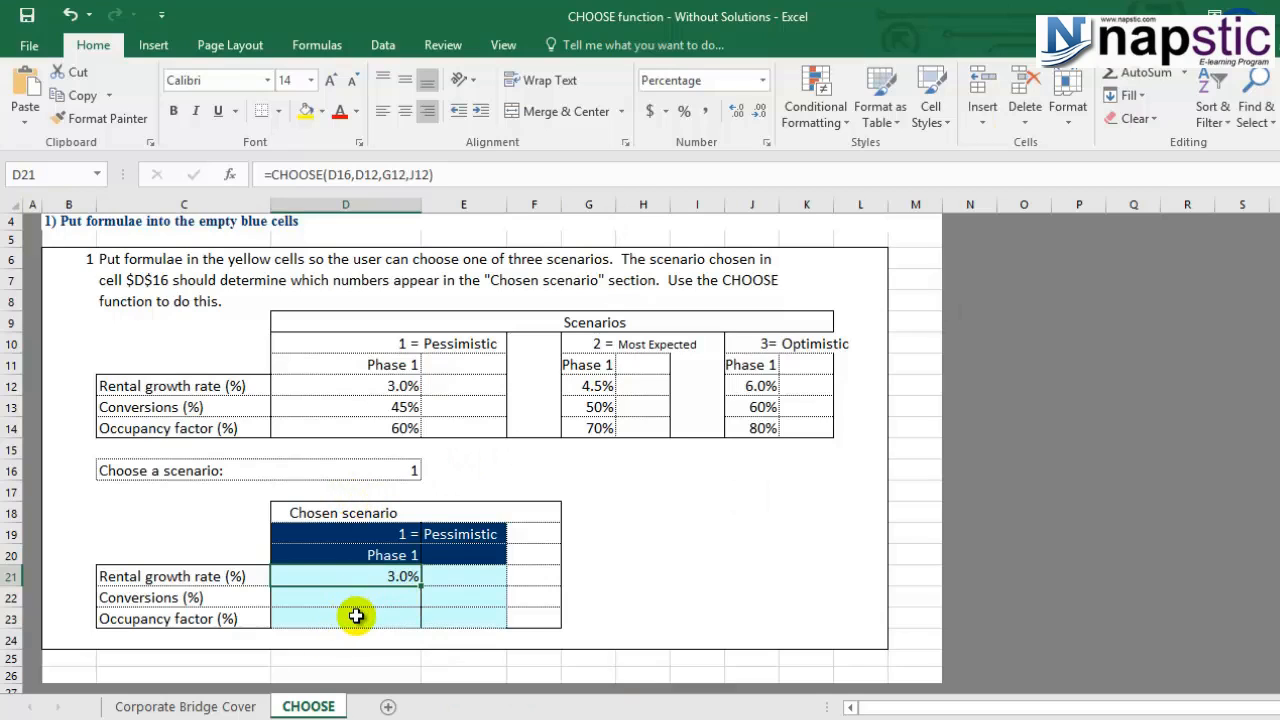
- Change the scenario reference in D21's formula to absolute $D$16
click(329, 174)
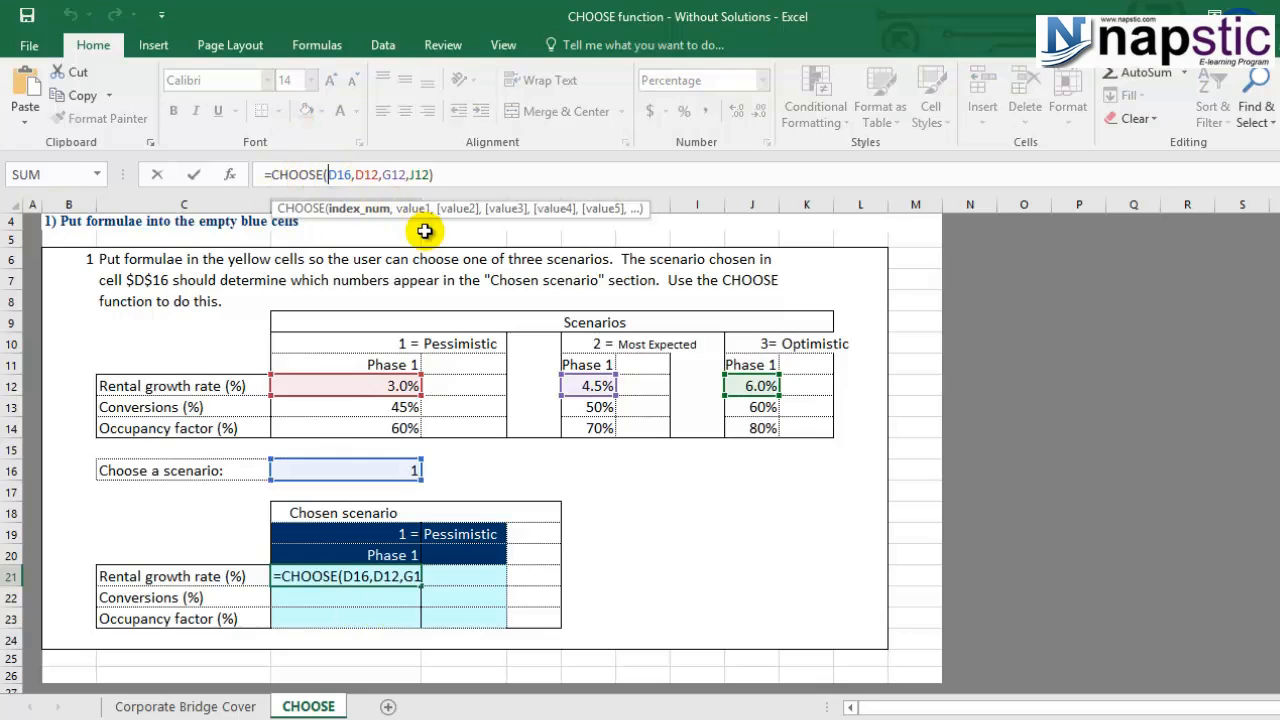
key(F4)
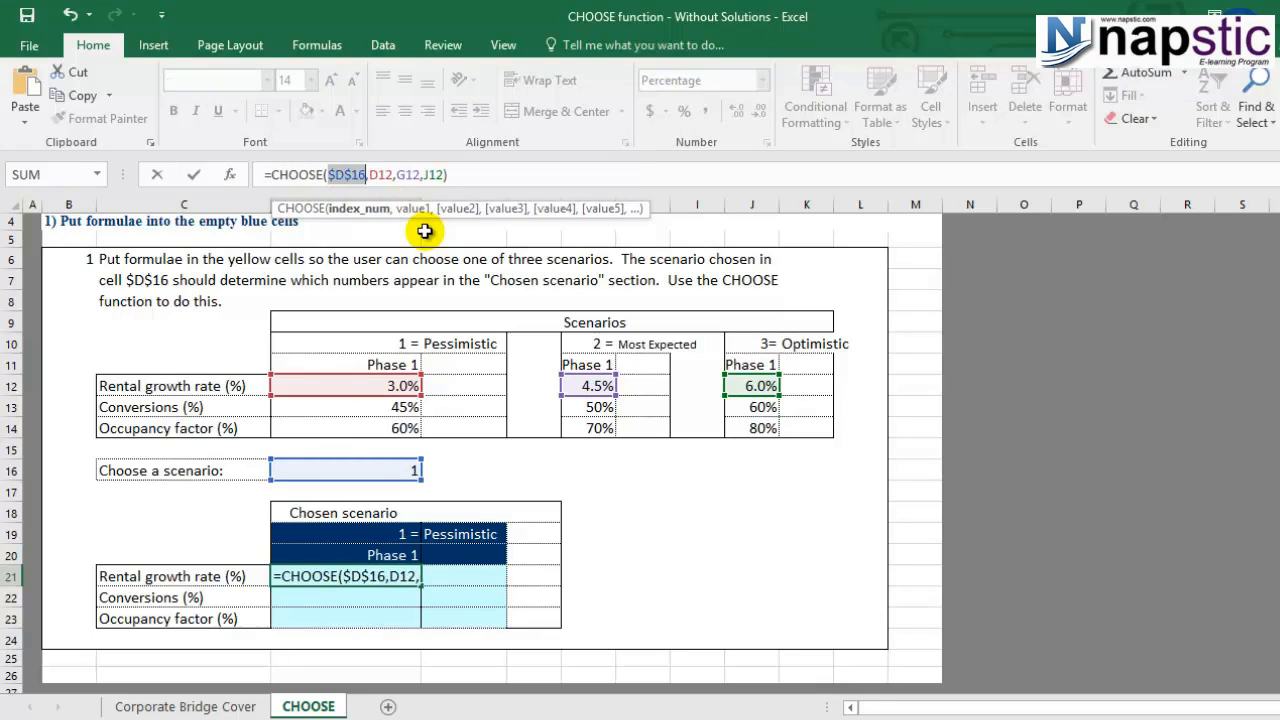
key(Return)
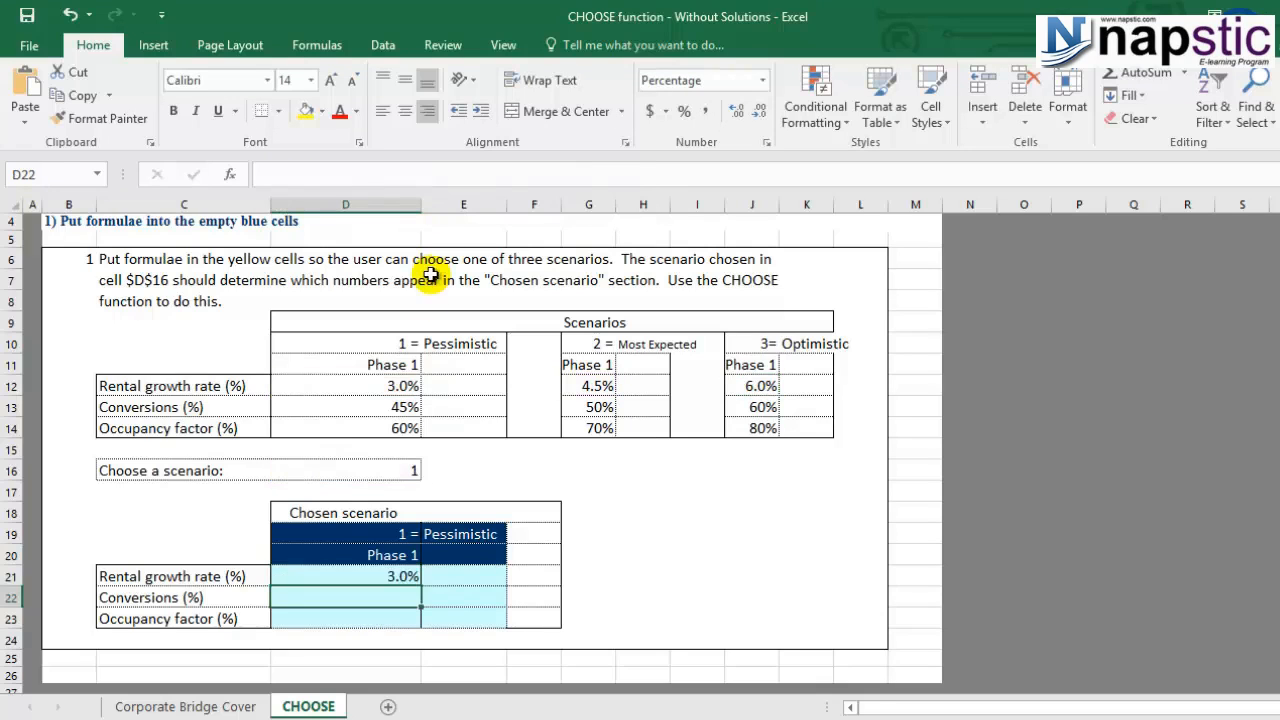
- Fill the D21 formula down to D22:D23, showing 45.0% and 60.0%
click(385, 577)
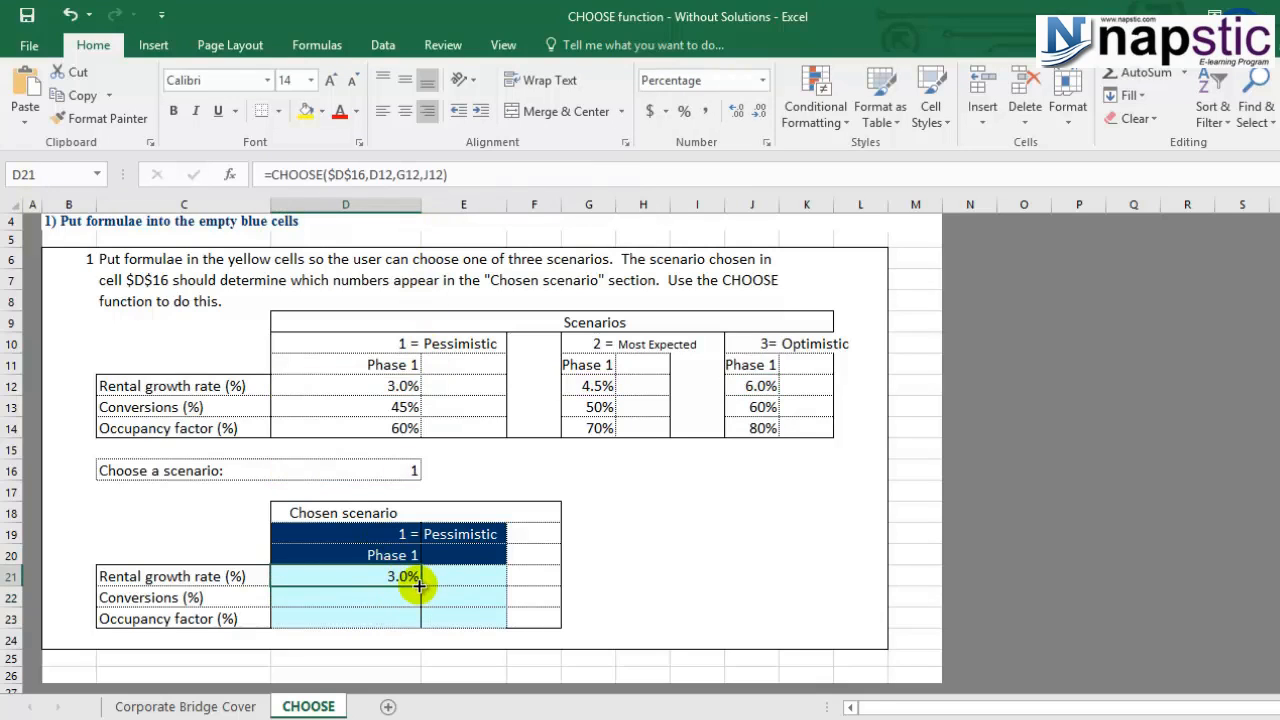
drag(418, 585, 367, 621)
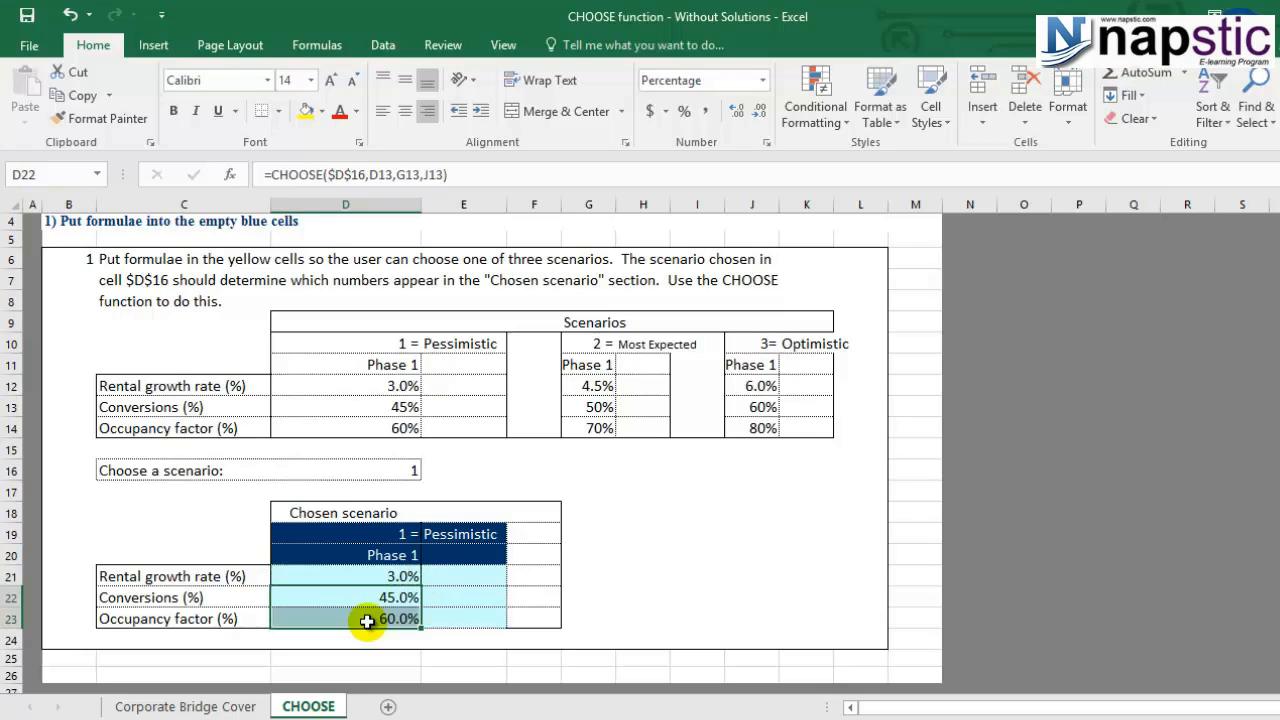
click(364, 597)
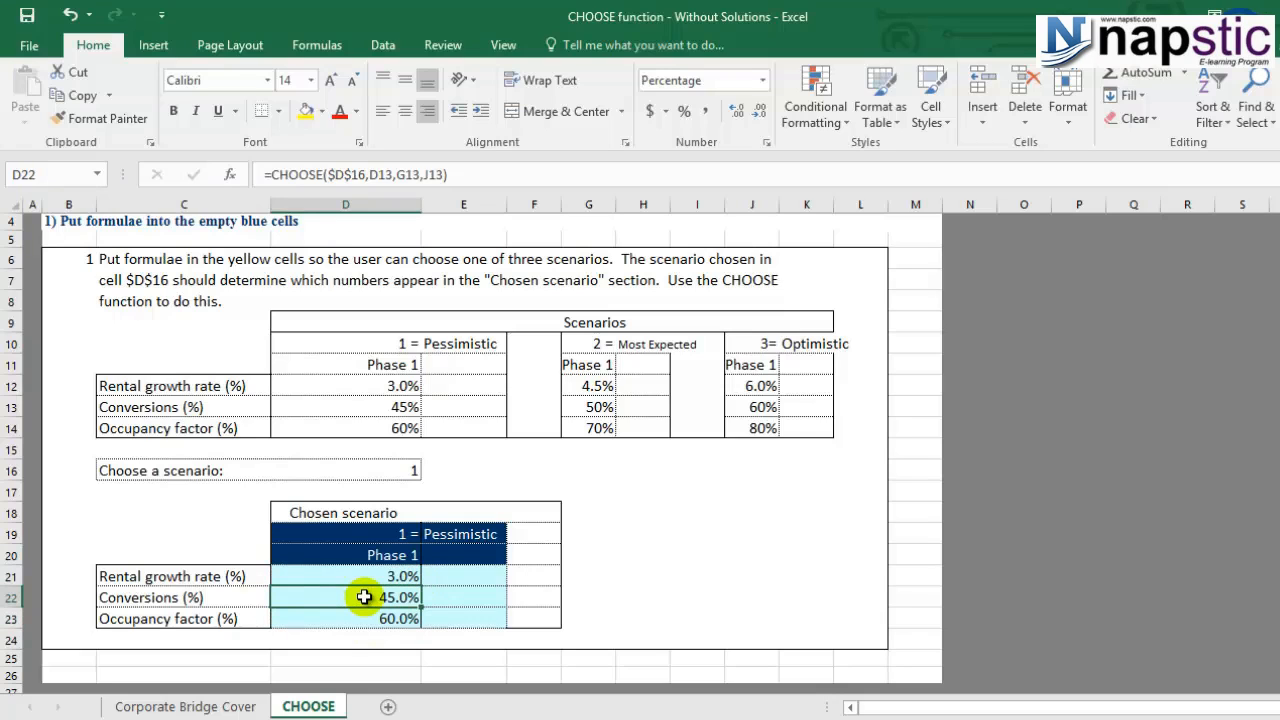
click(373, 622)
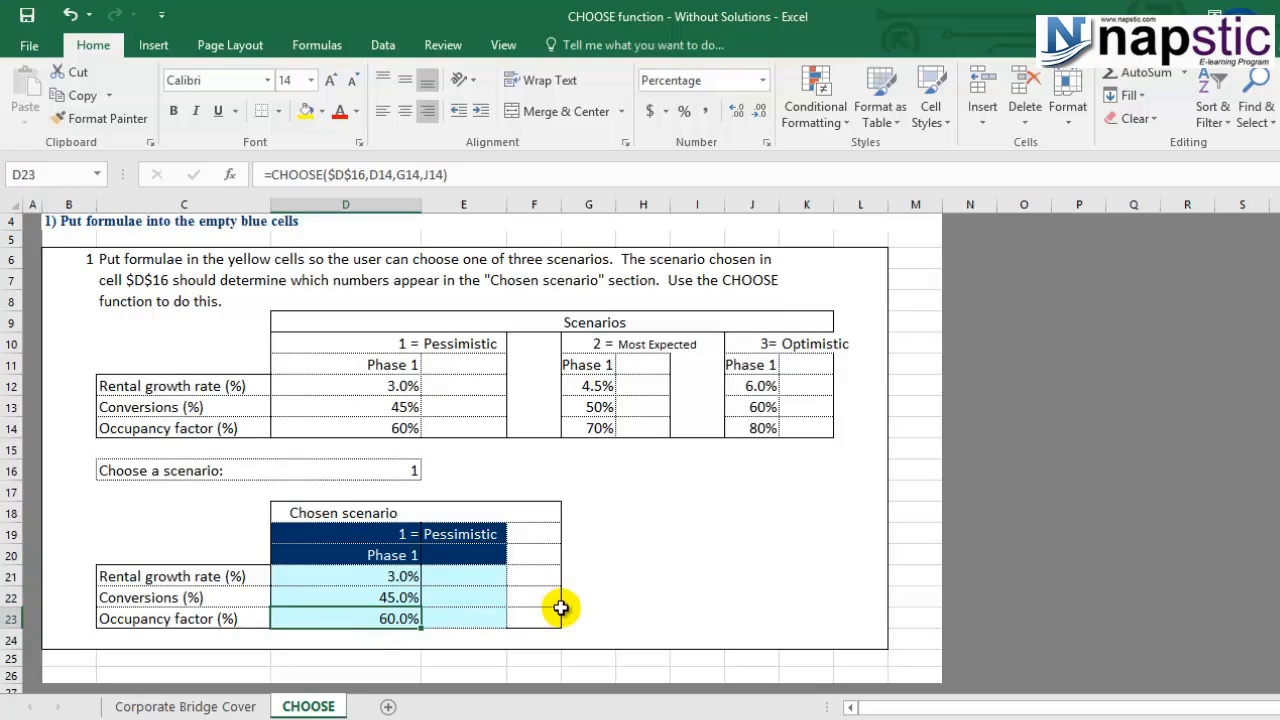
click(477, 599)
- Type the note '<< directly linkd your model' into E23
click(477, 618)
text(<<)
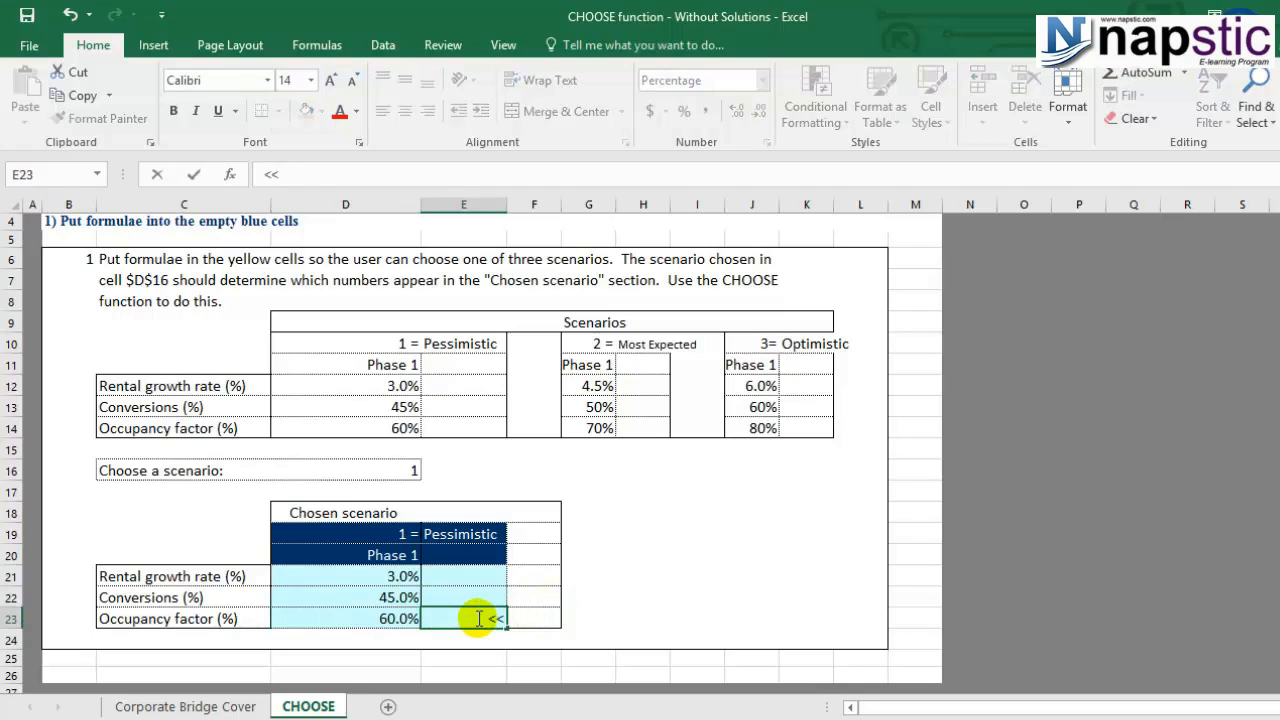
text( directly)
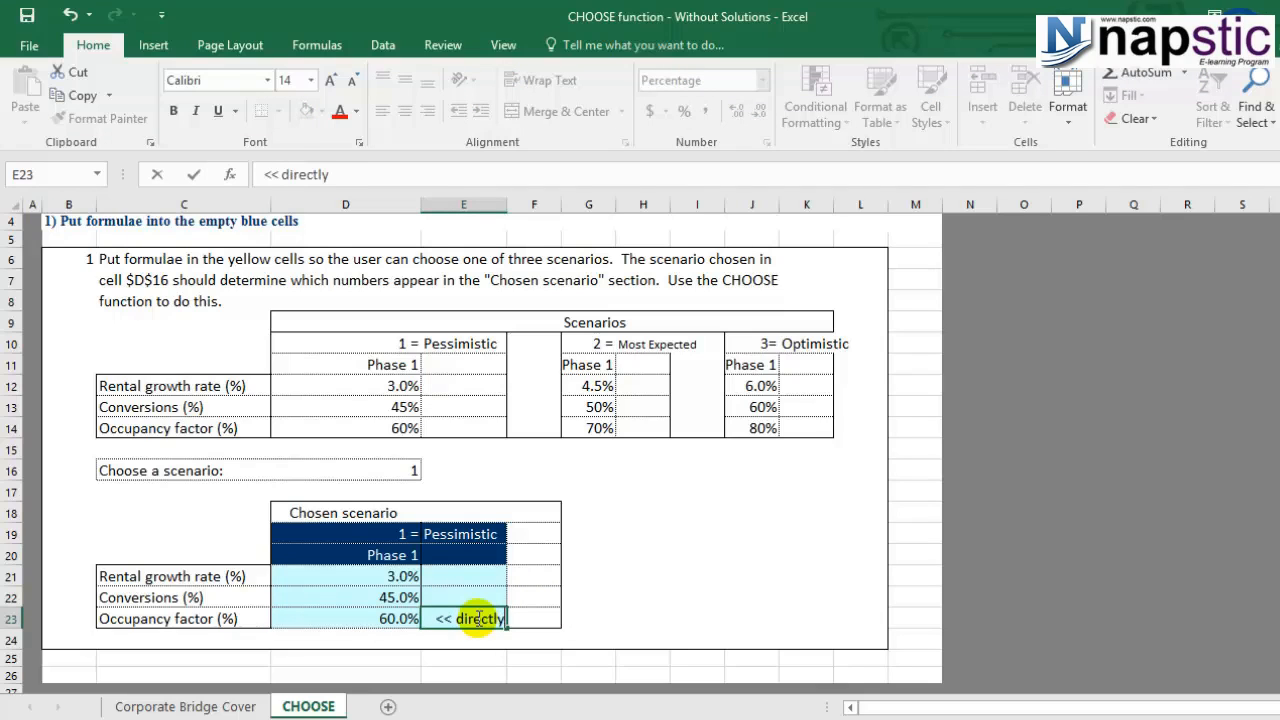
text( linkd you)
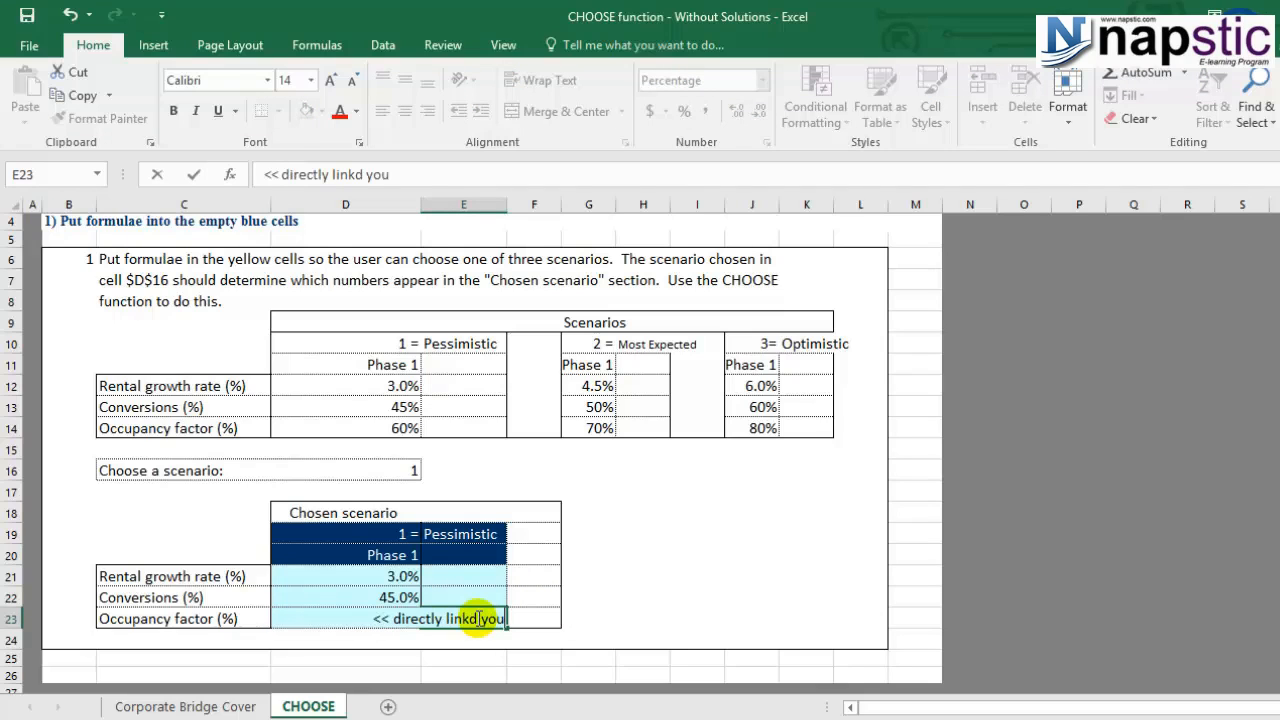
text(r od)
key(BackSpace)
key(BackSpace)
key(BackSpace)
text(model)
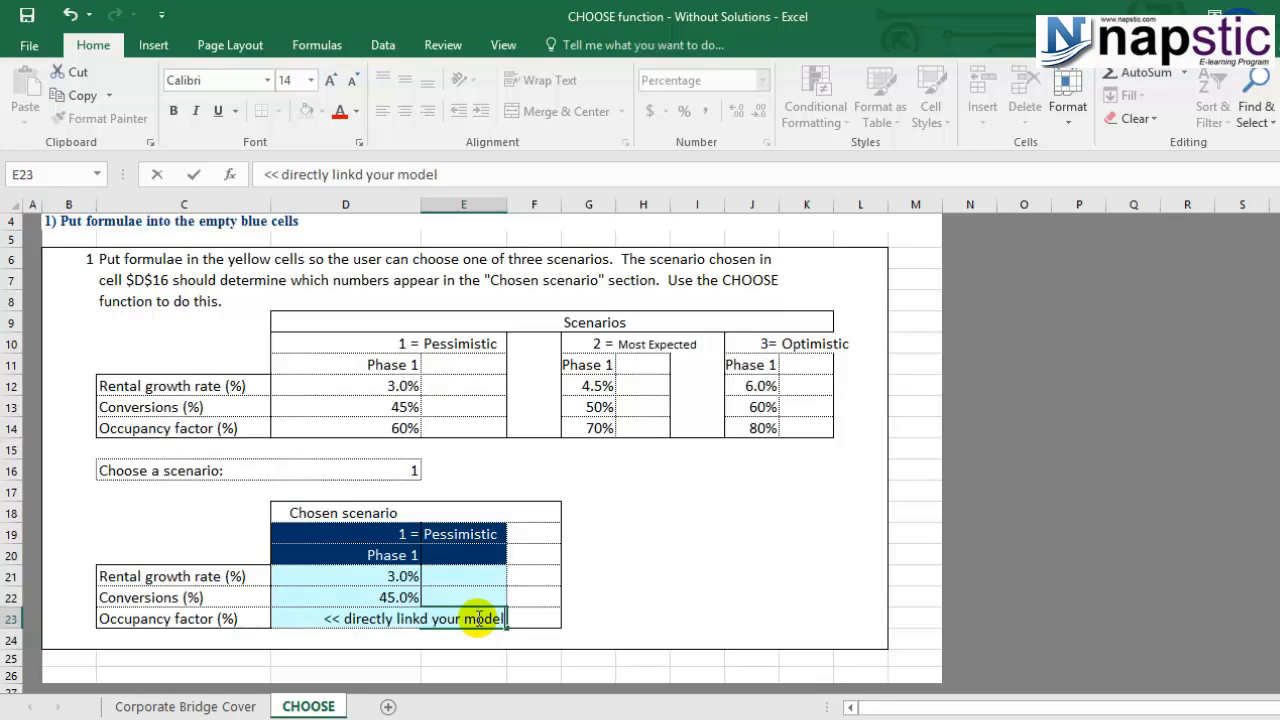
click(524, 591)
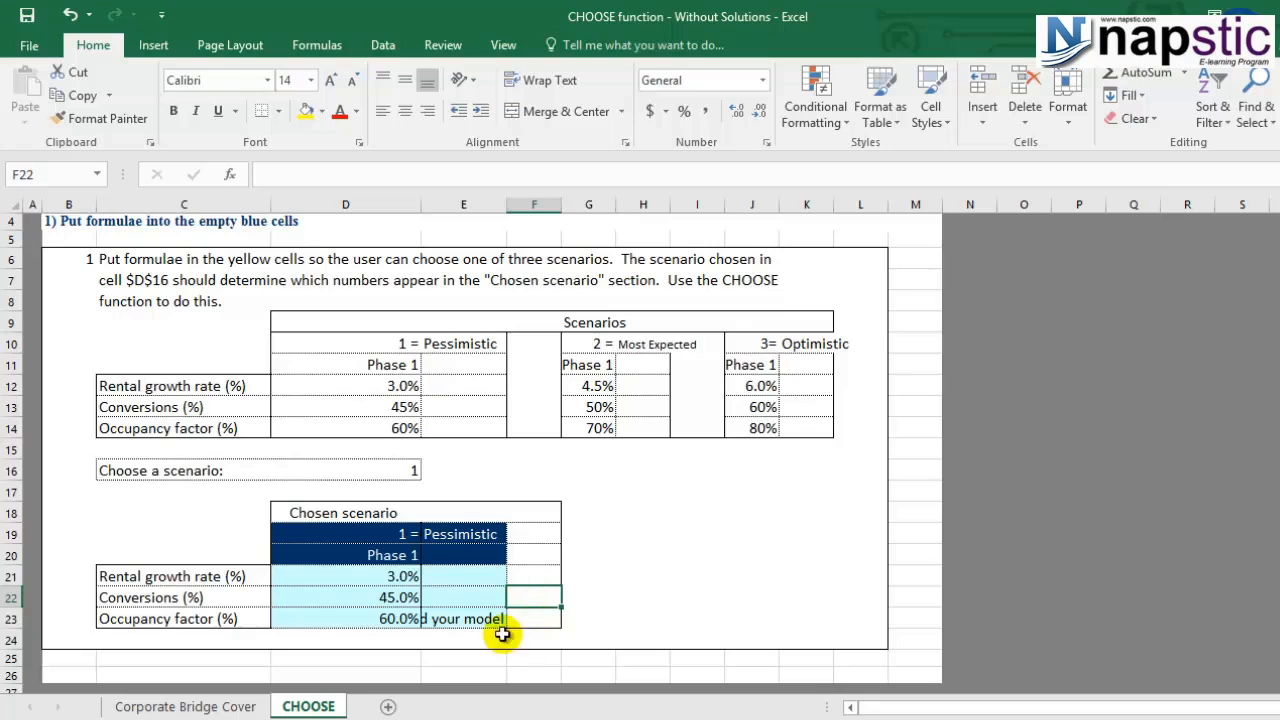
click(474, 618)
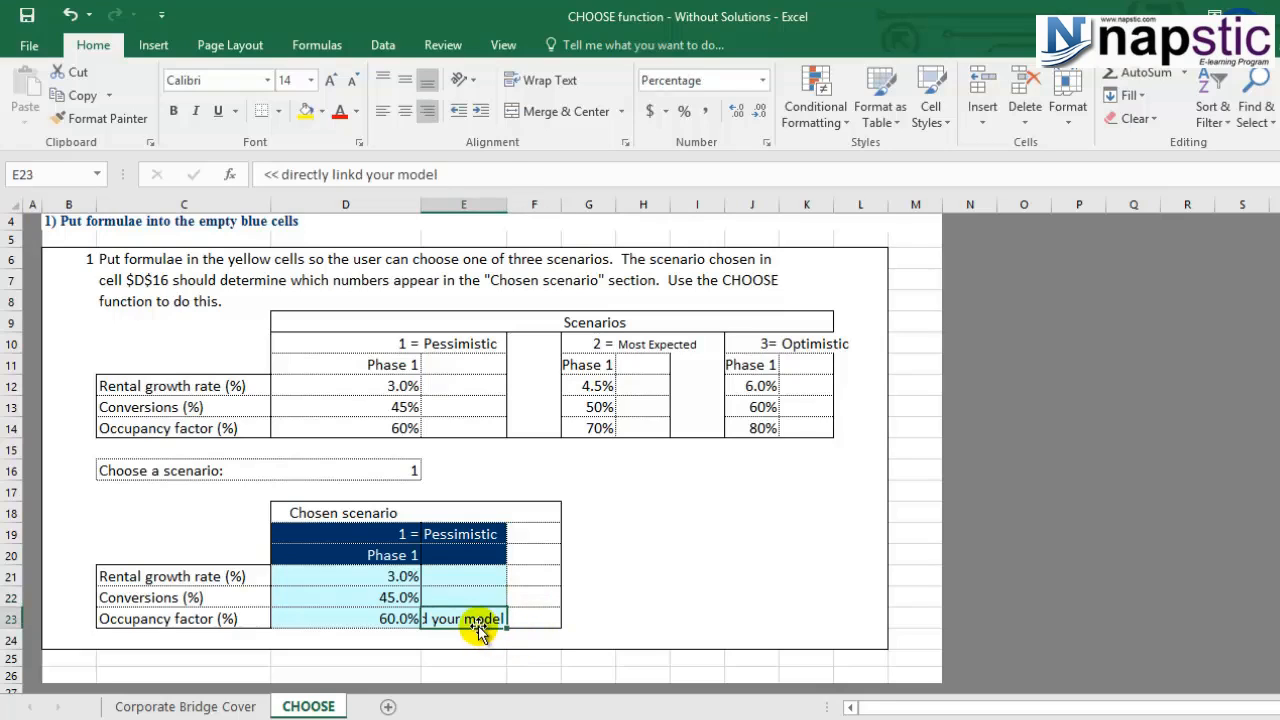